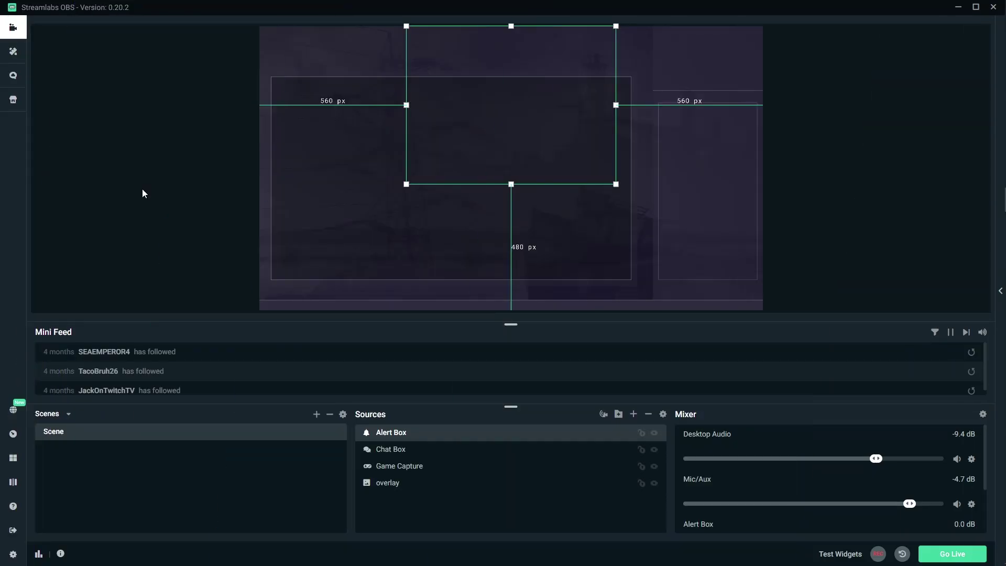
- Switch between Streamlabs OBS and the browser's Alert Box v2 page, ending on the browser
key(alt+Tab)
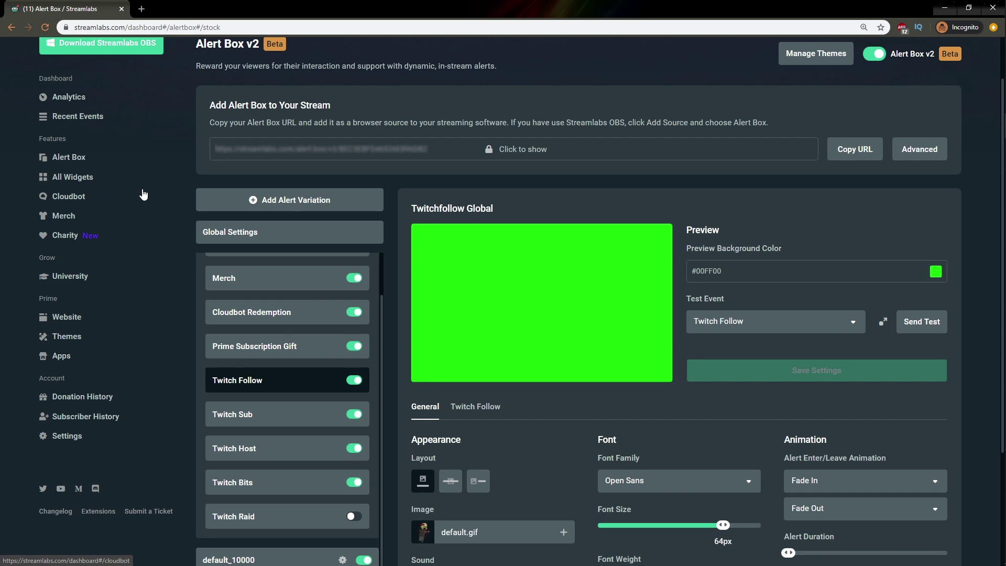
key(alt+Tab)
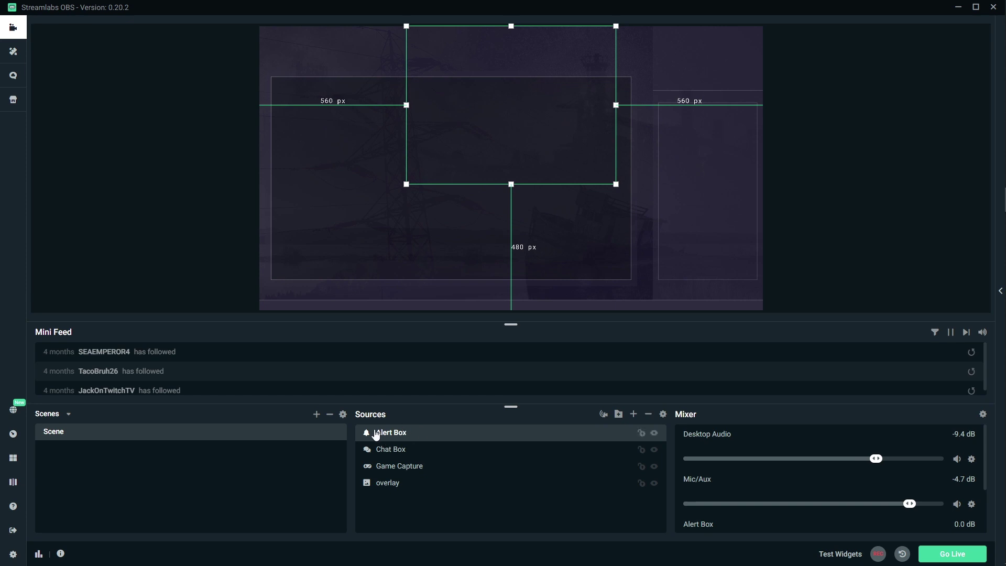
key(alt+Tab)
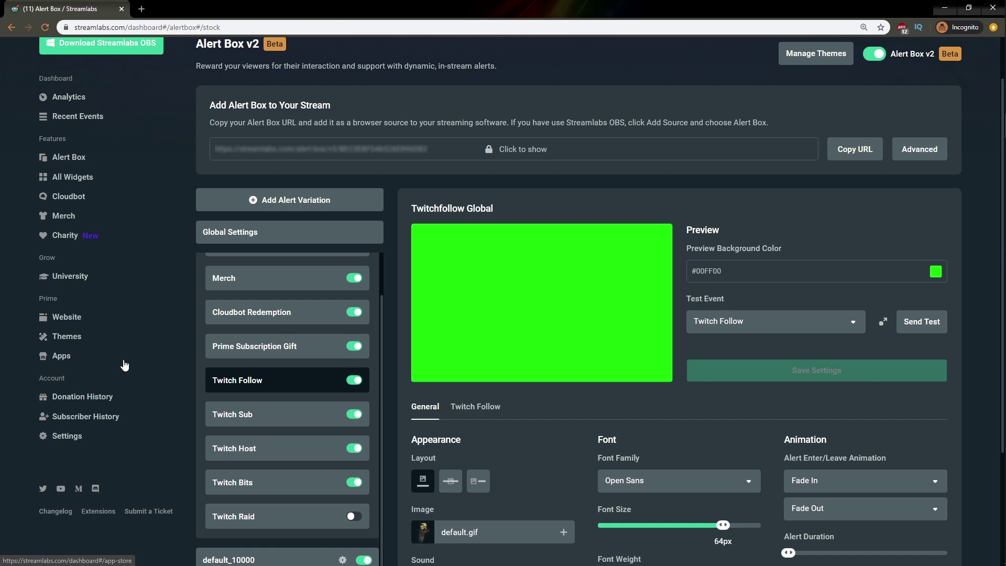
- Search the Streamlabs dashboard for 'aler' and dismiss the suggestions
scroll(293, 296, up, 3)
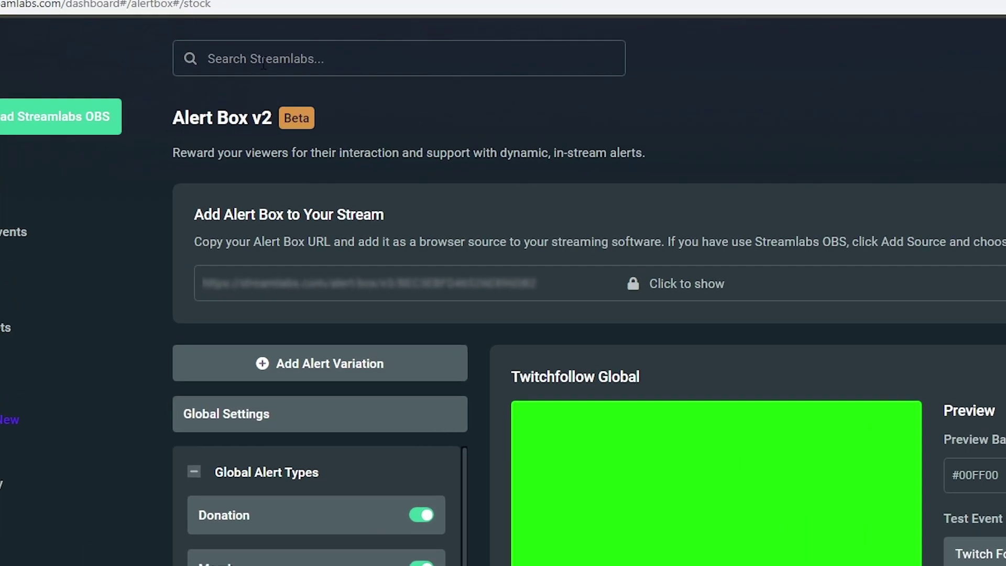
click(263, 61)
text(aler)
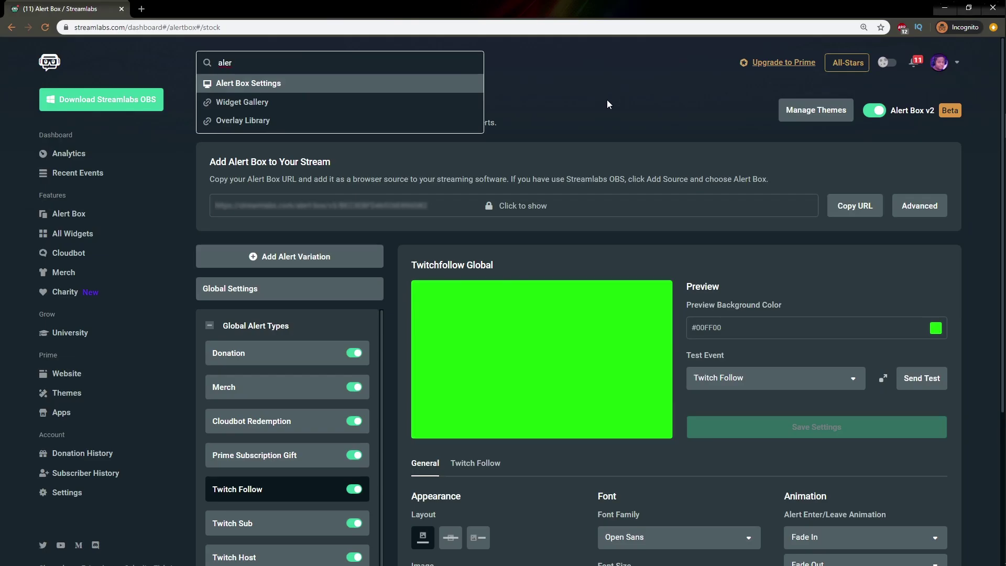
click(578, 90)
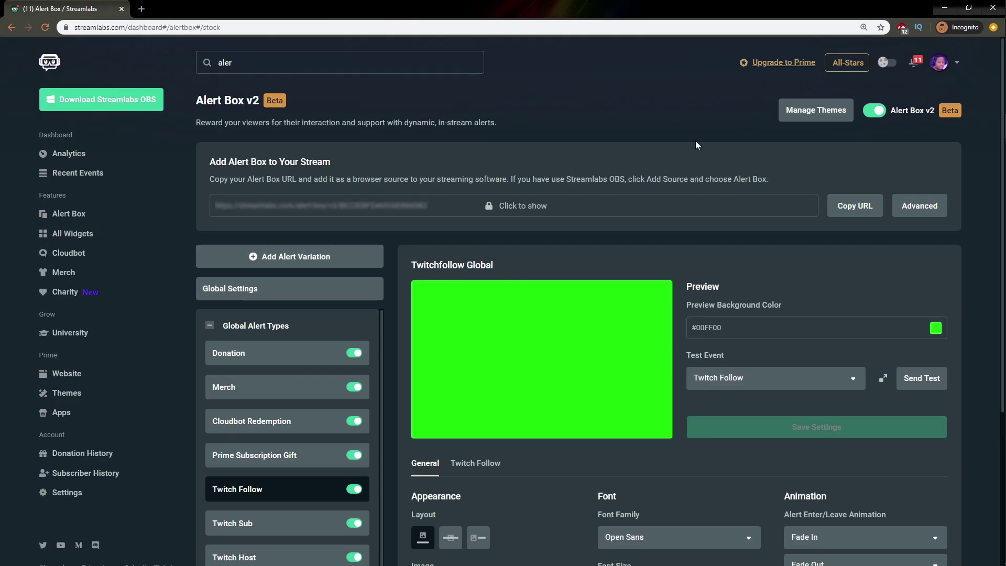
- Switch off Alert Box v2 and look over the classic Alert Box page
click(874, 110)
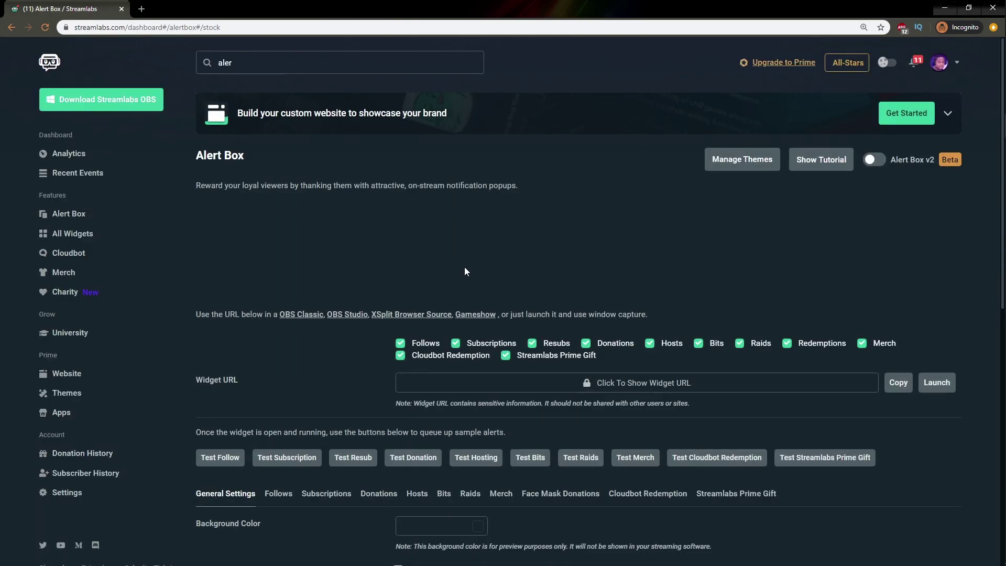
scroll(241, 290, down, 5)
scroll(242, 295, down, 4)
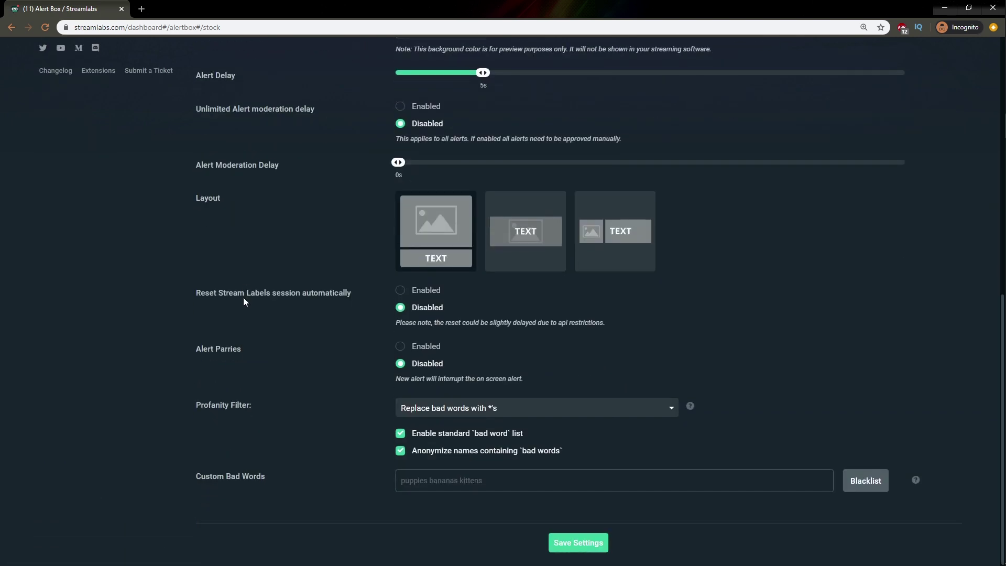
scroll(246, 298, up, 10)
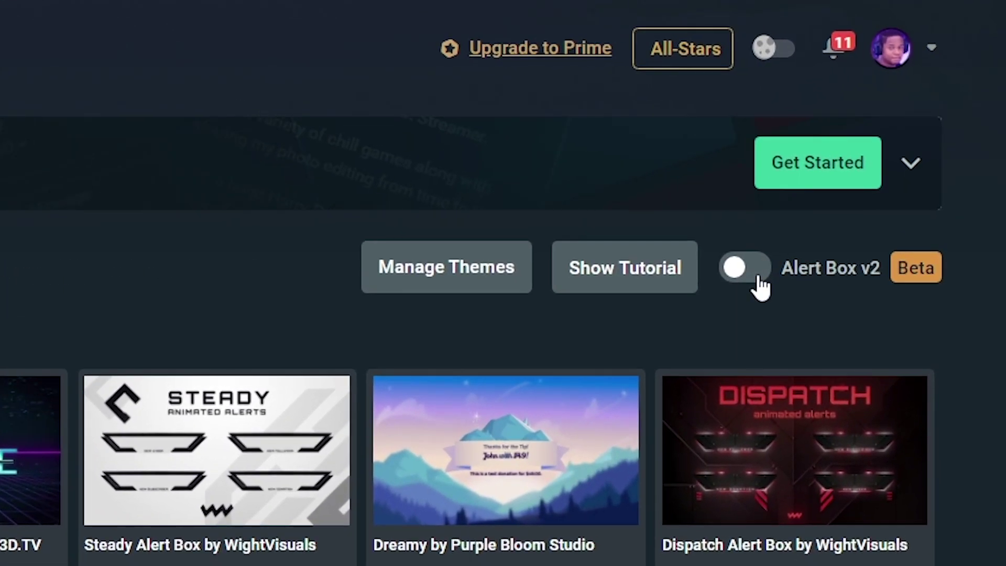
- Re-enable Alert Box v2 and scroll to Global Settings showing the 5s delay and #00FF00 background
click(758, 277)
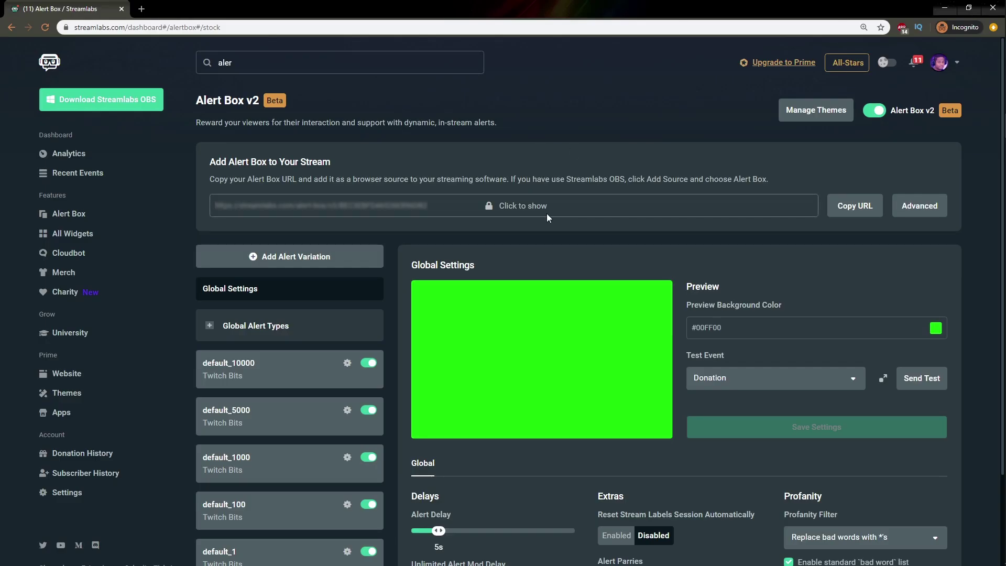
scroll(523, 220, down, 2)
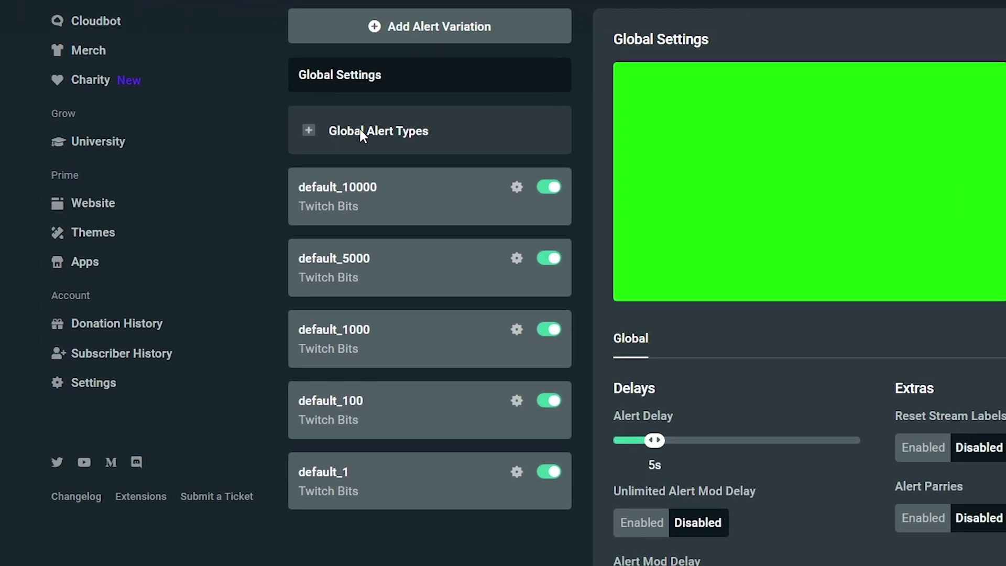
- Expand Global Alert Types and switch on the Twitch Raid alert
click(329, 127)
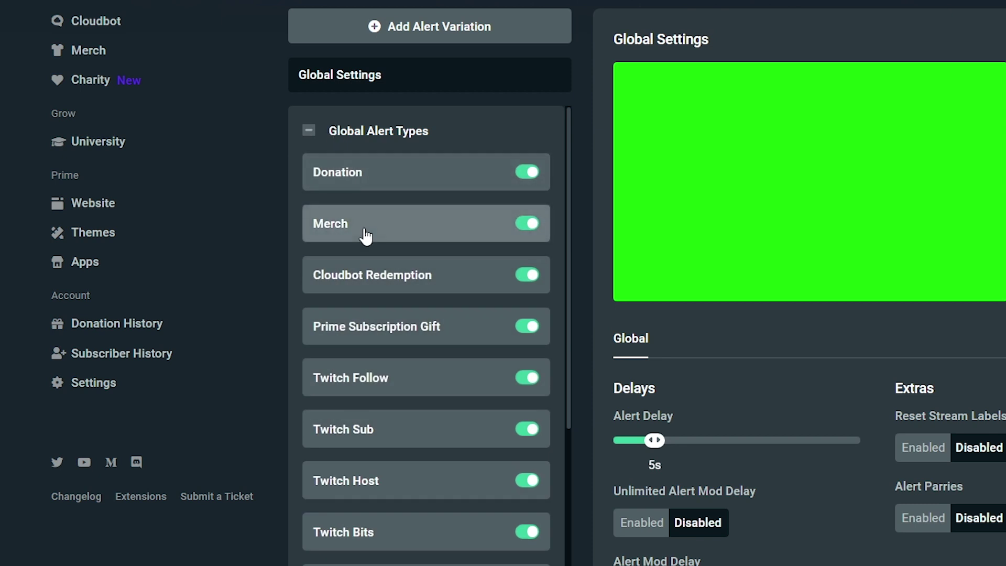
scroll(367, 236, down, 3)
scroll(366, 236, up, 3)
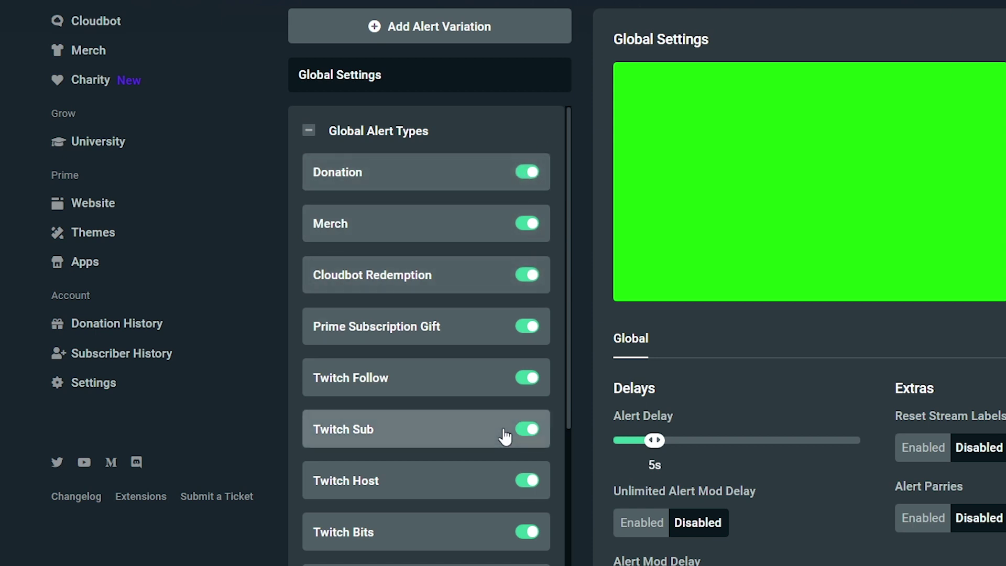
scroll(510, 468, down, 3)
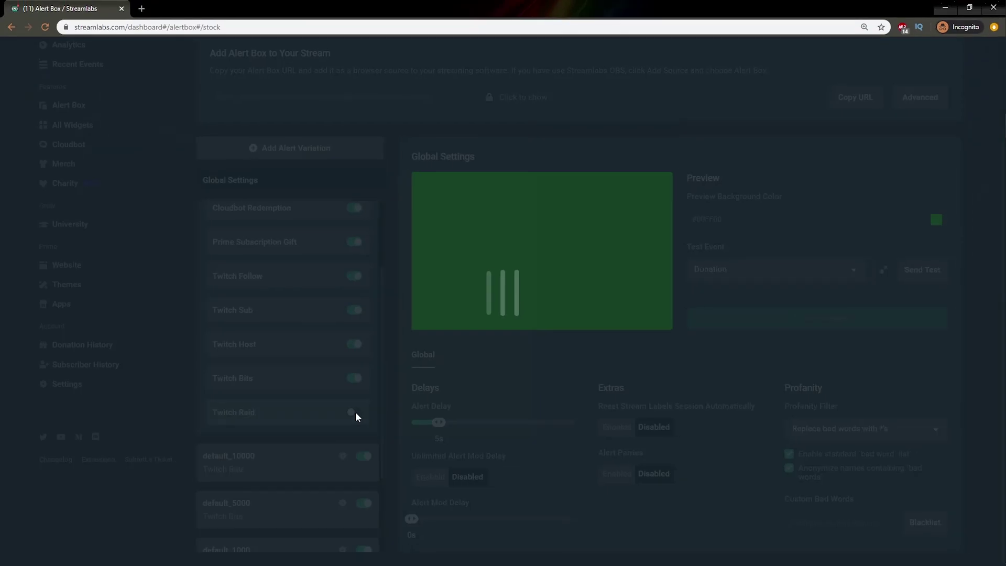
click(354, 412)
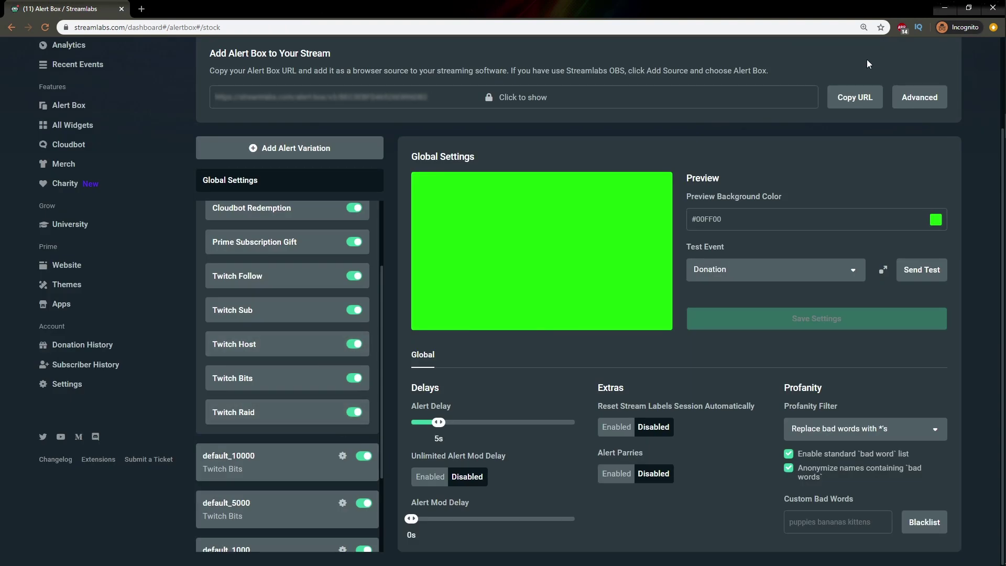
scroll(266, 291, up, 2)
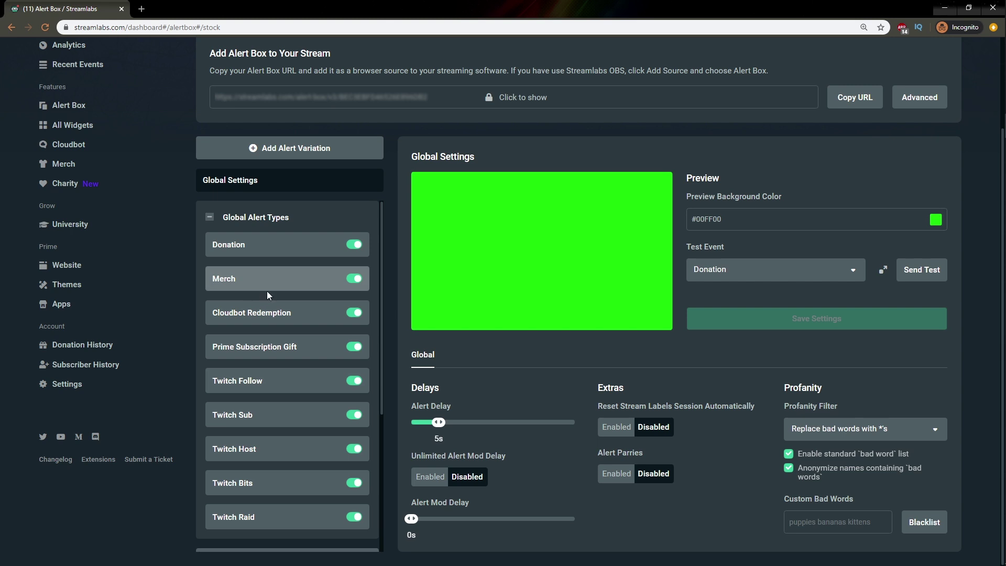
click(263, 386)
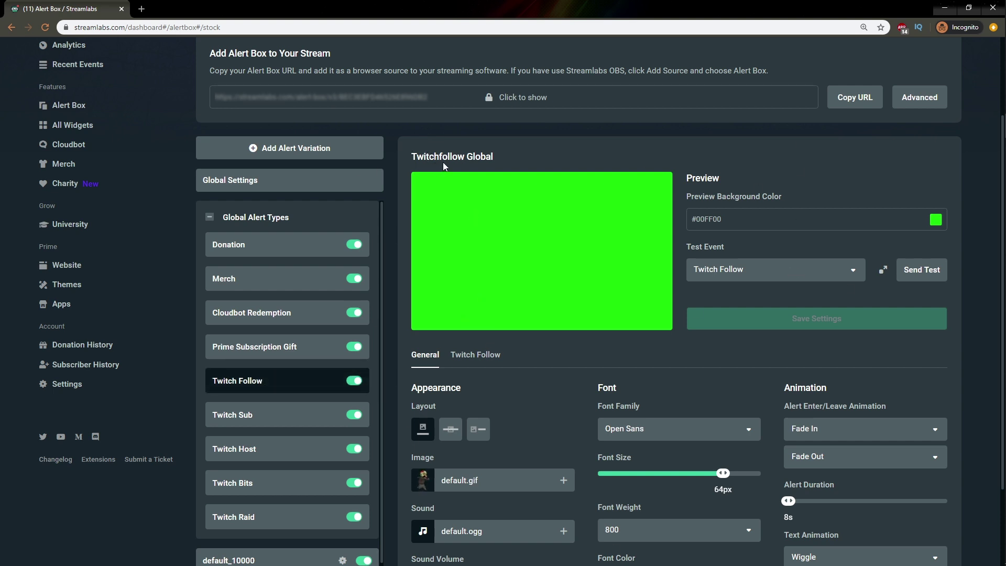
- Scroll through the Twitch Follow alert settings
scroll(631, 276, down, 2)
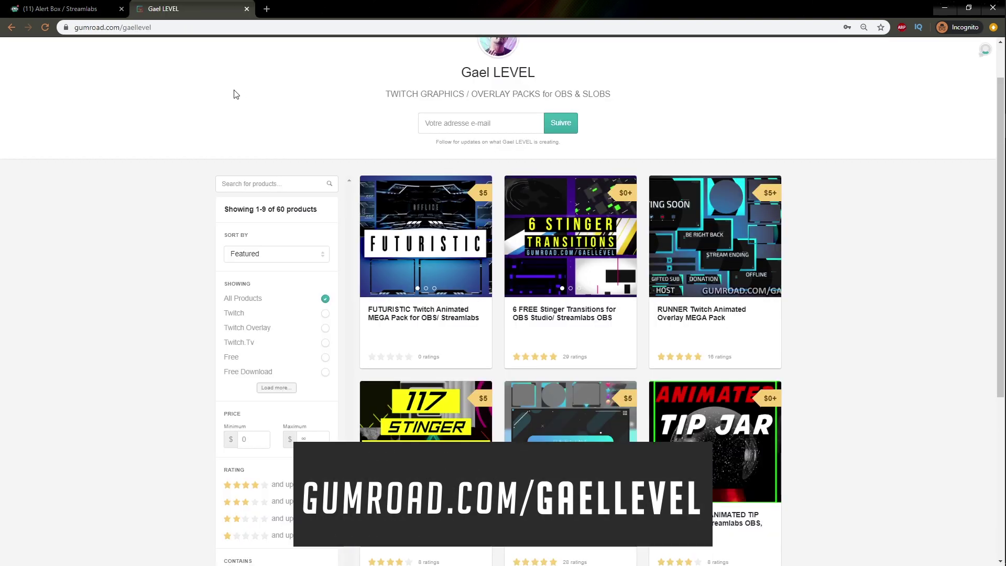
- View the $5 FUTURISTIC Twitch Animated MEGA Pack's details on Gumroad, then close them
click(401, 272)
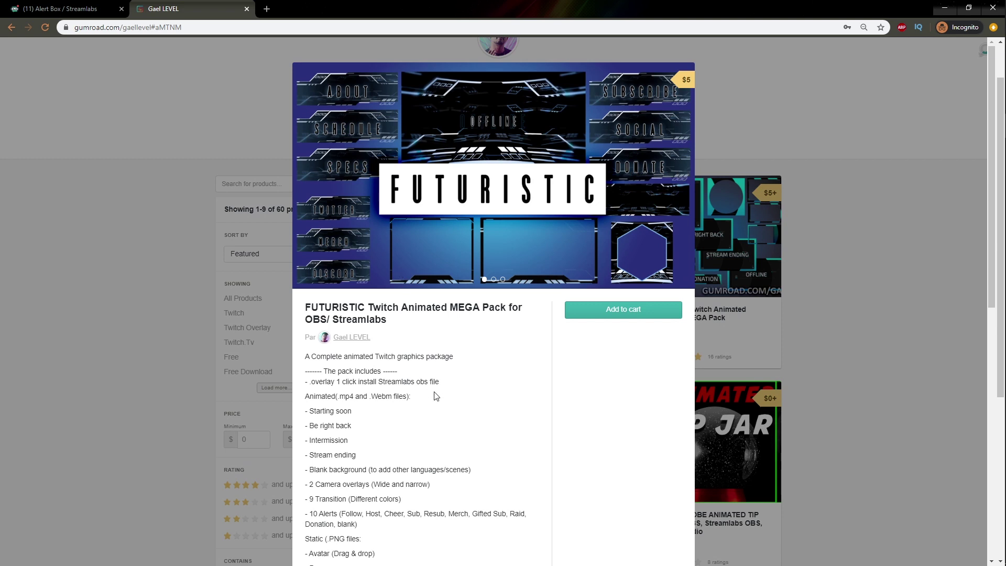
scroll(433, 395, down, 3)
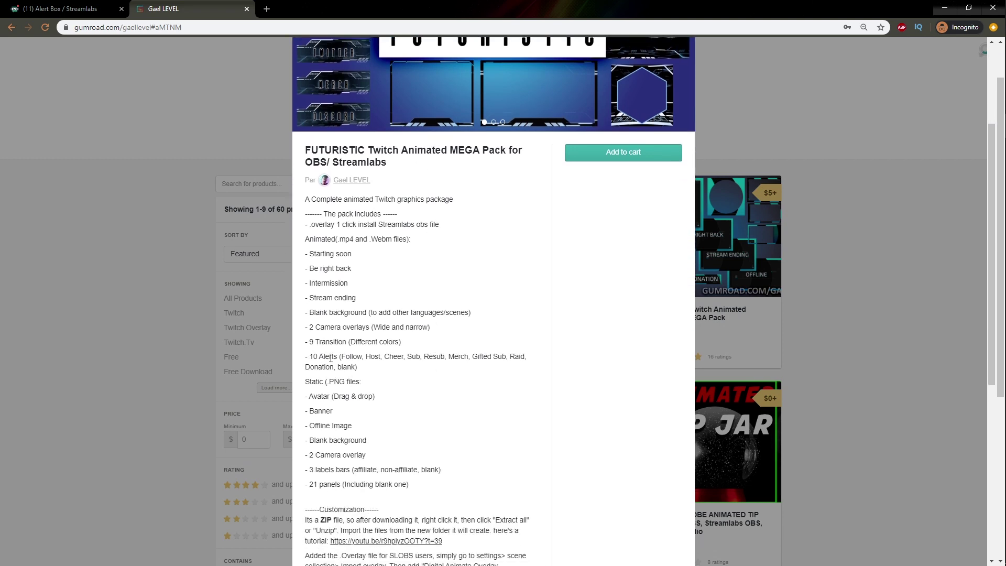
click(33, 72)
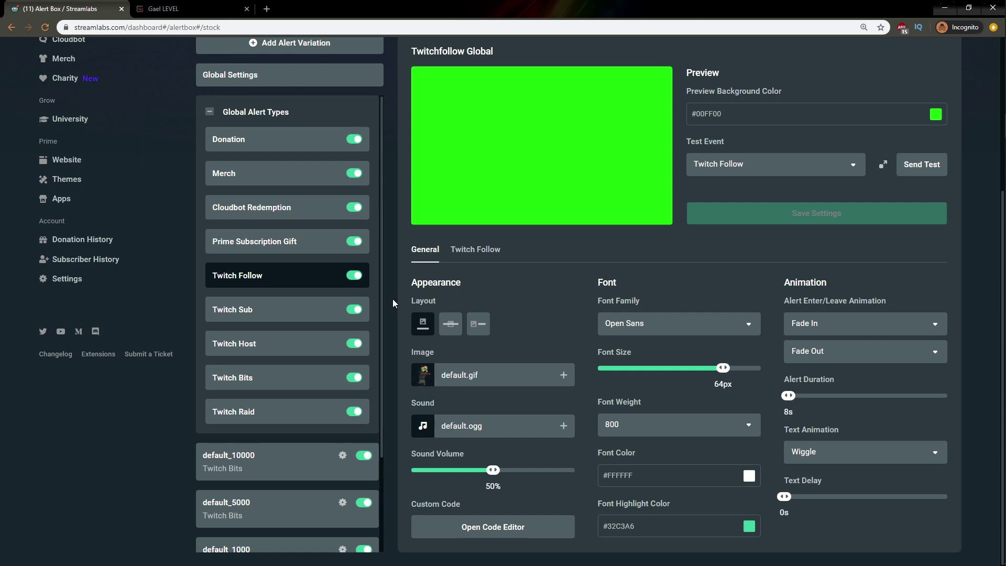
- Send a test Twitch Follow alert to the preview, lowering the system volume
scroll(648, 273, up, 2)
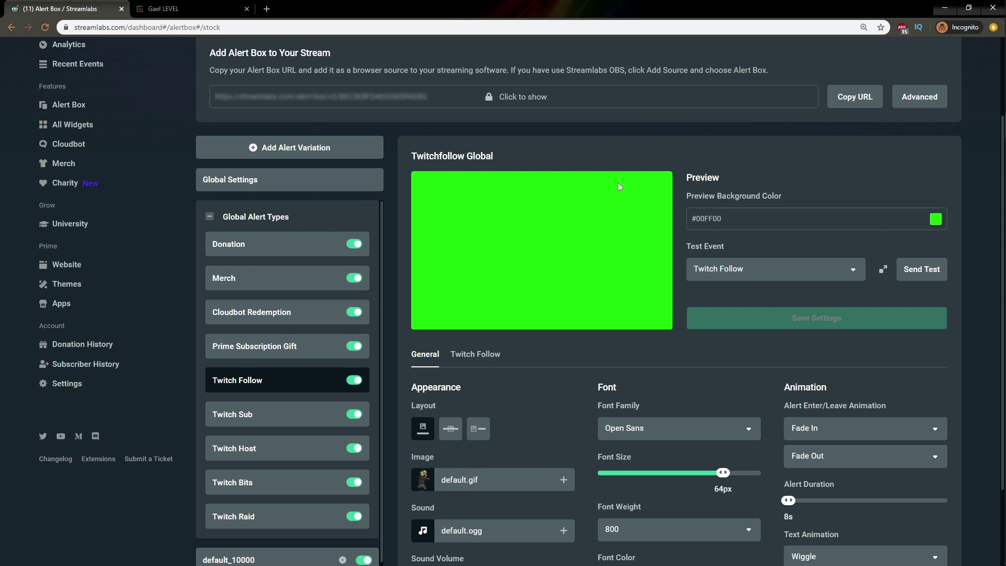
click(936, 277)
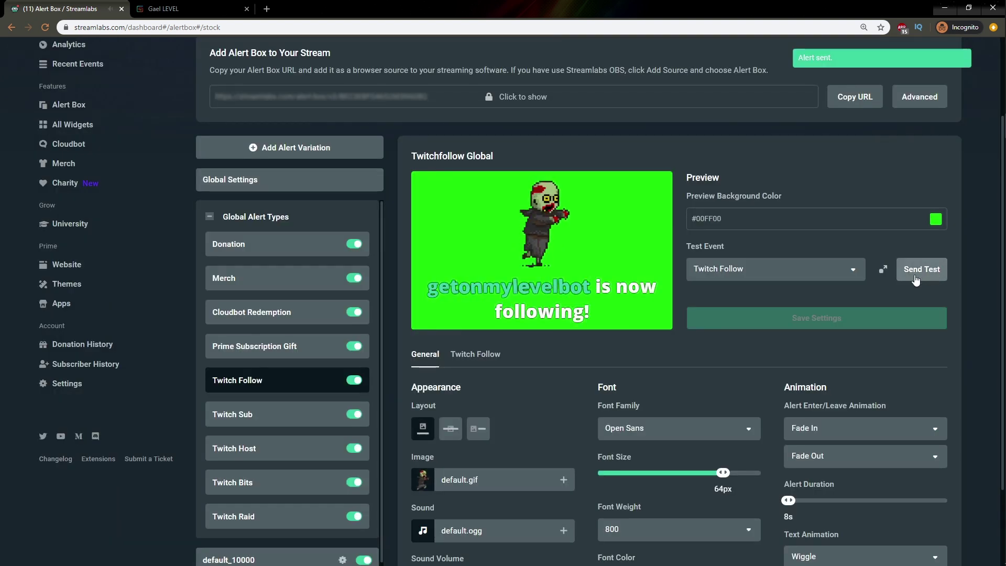
key(XF86AudioLowerVolume)
click(916, 272)
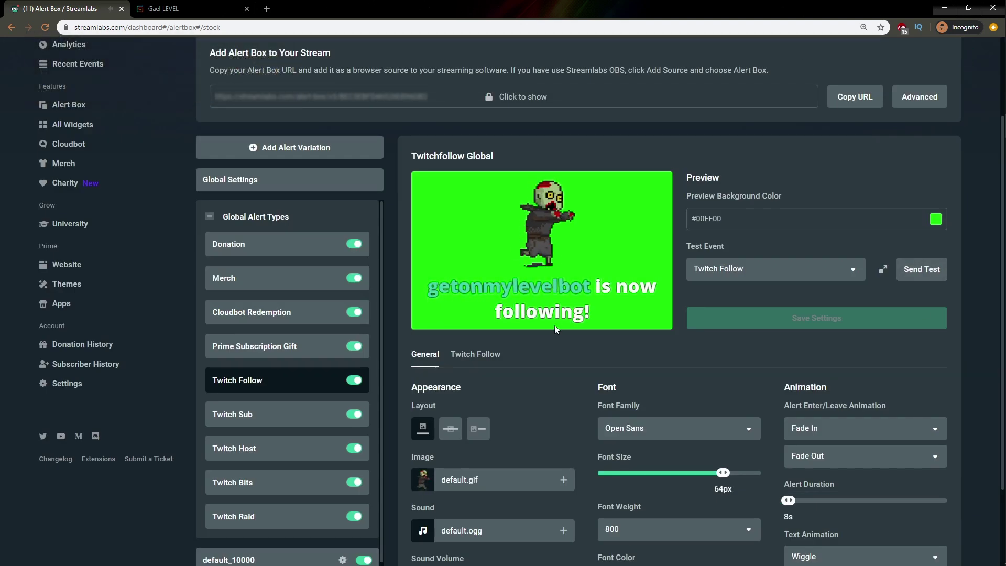
scroll(593, 367, down, 2)
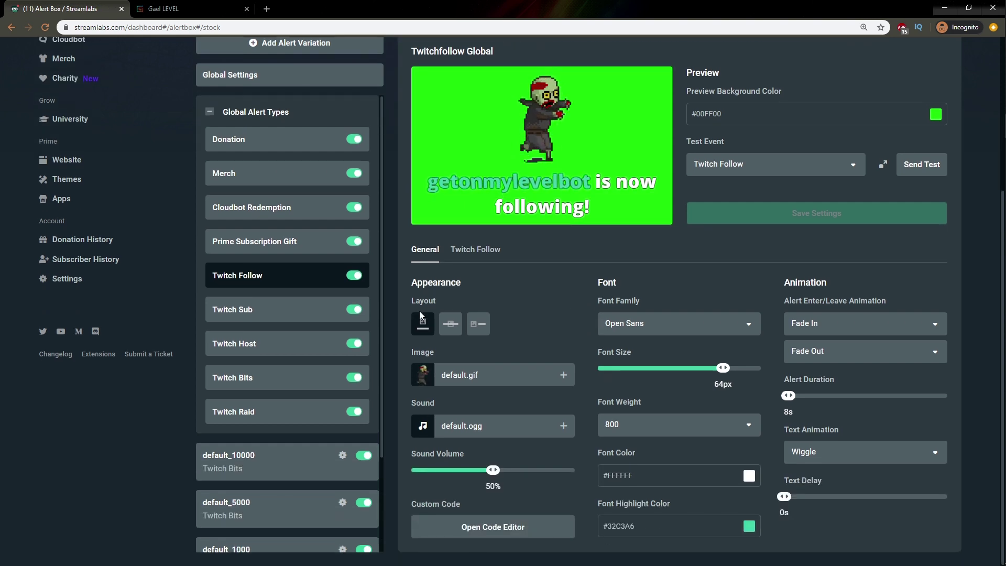
- Set the follow alert layout to text over image, save, and test it again
click(451, 325)
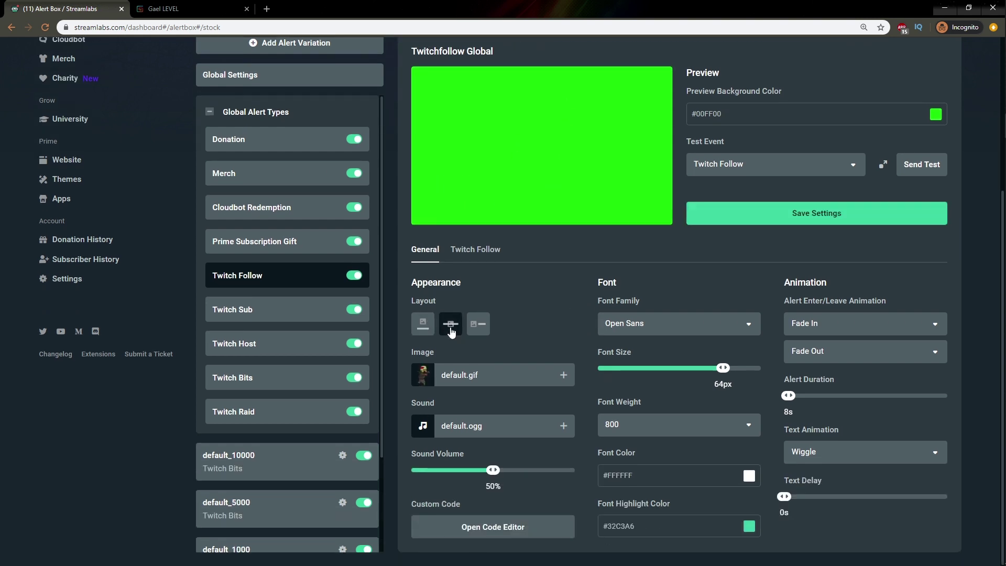
click(905, 214)
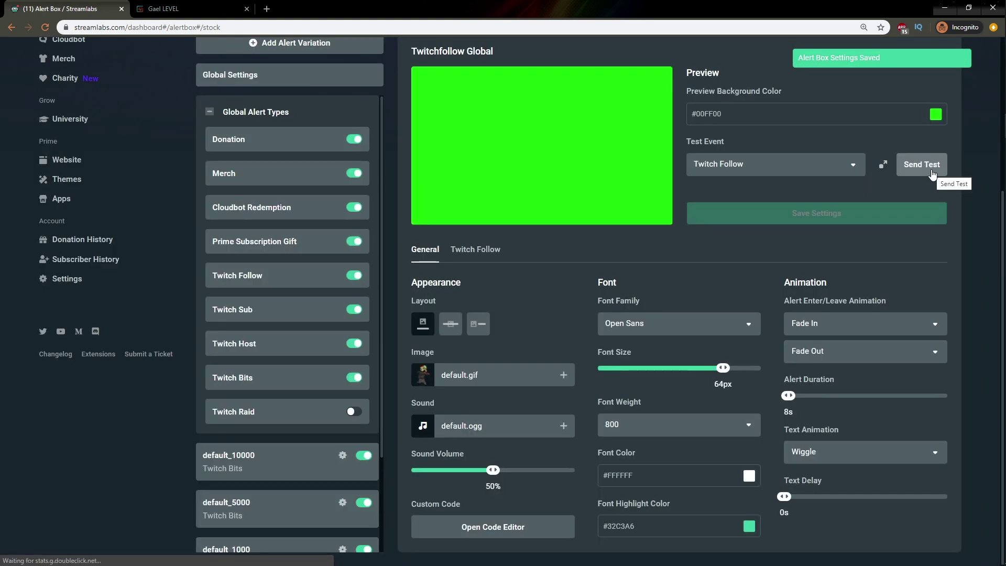
click(922, 165)
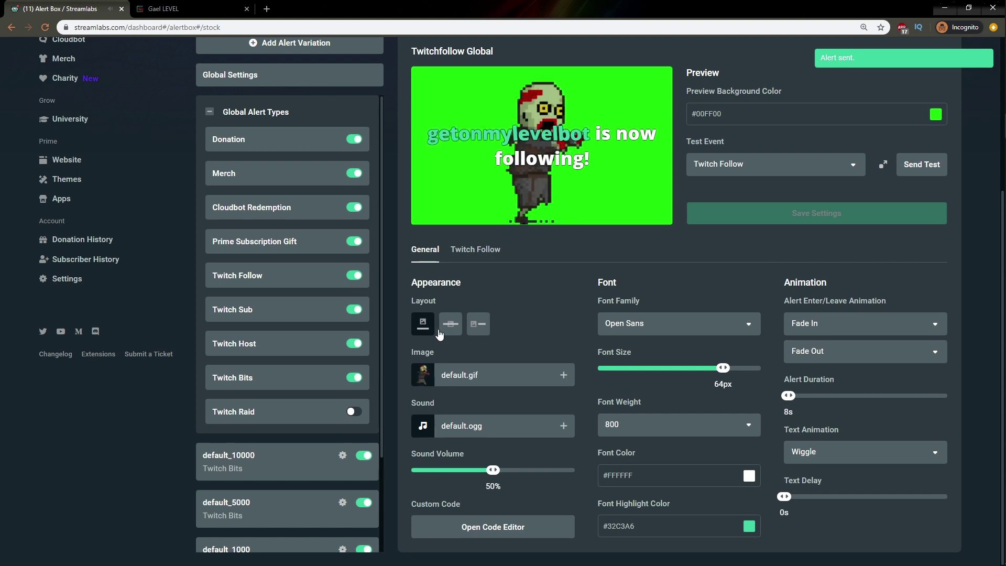
scroll(591, 409, up, 3)
scroll(592, 410, down, 3)
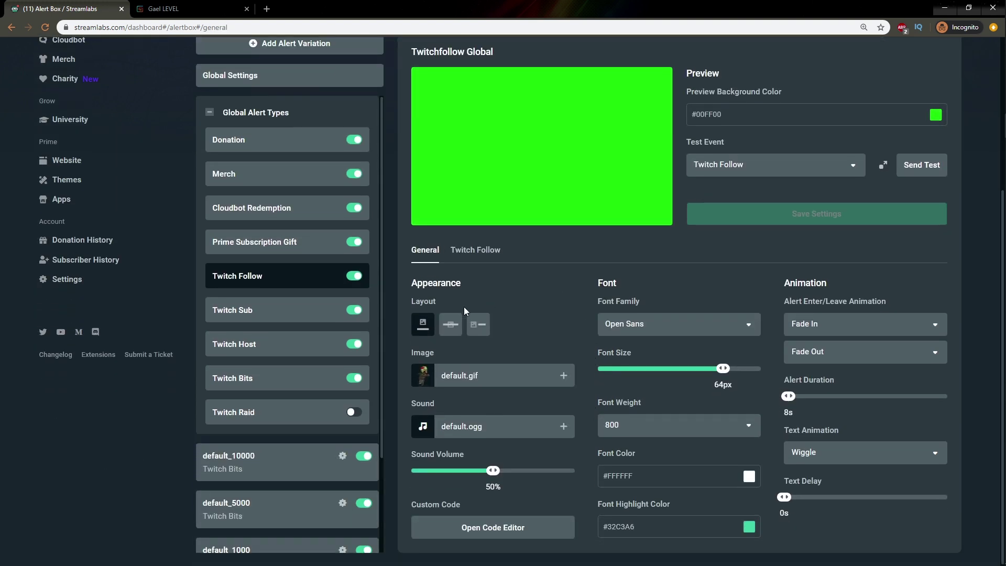
mouse_move(417, 404)
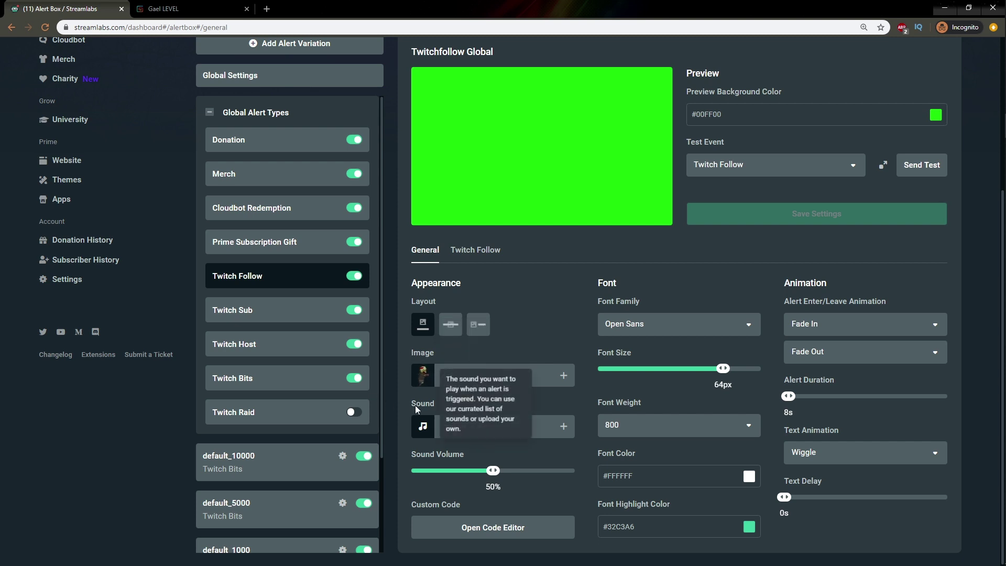
mouse_move(589, 348)
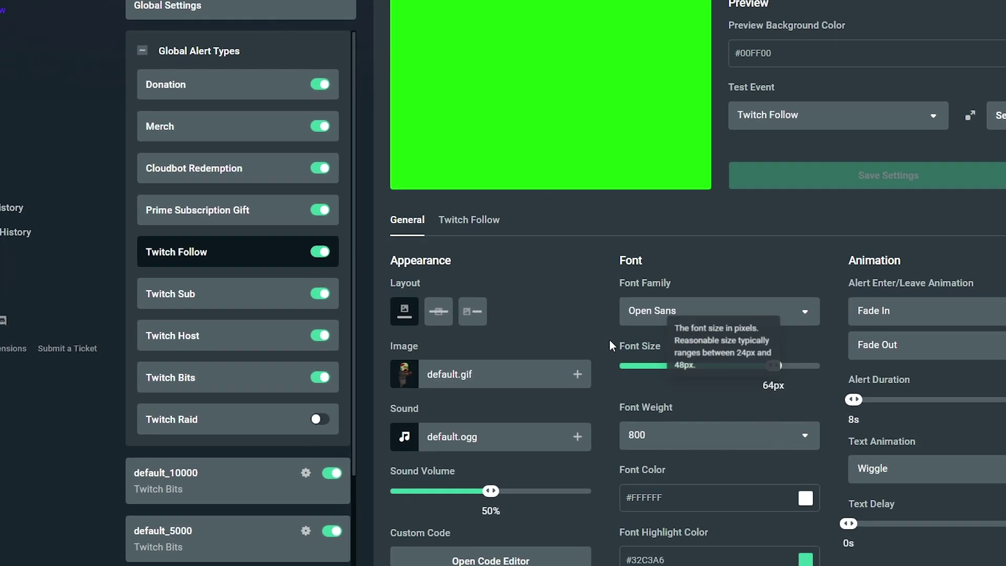
mouse_move(582, 380)
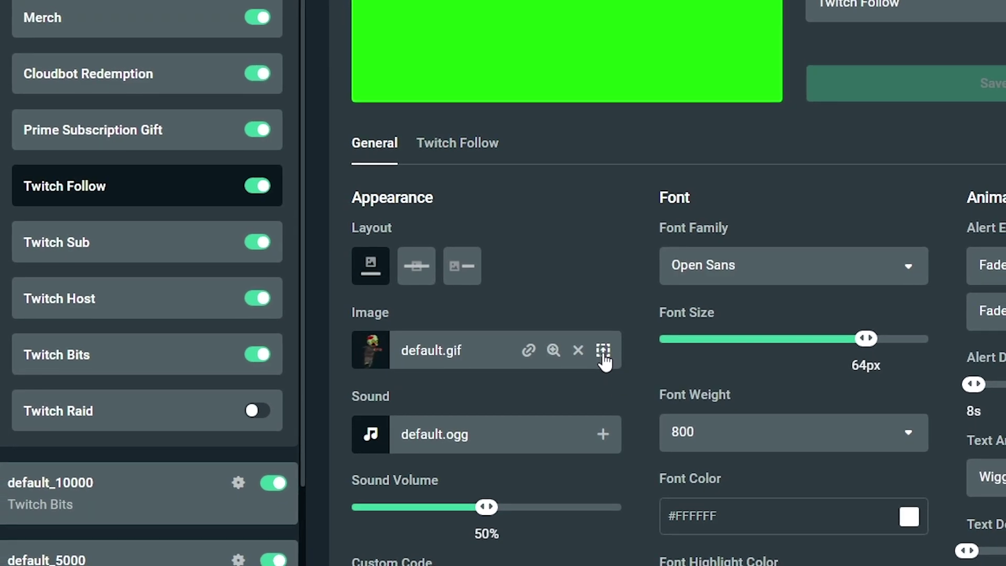
click(605, 354)
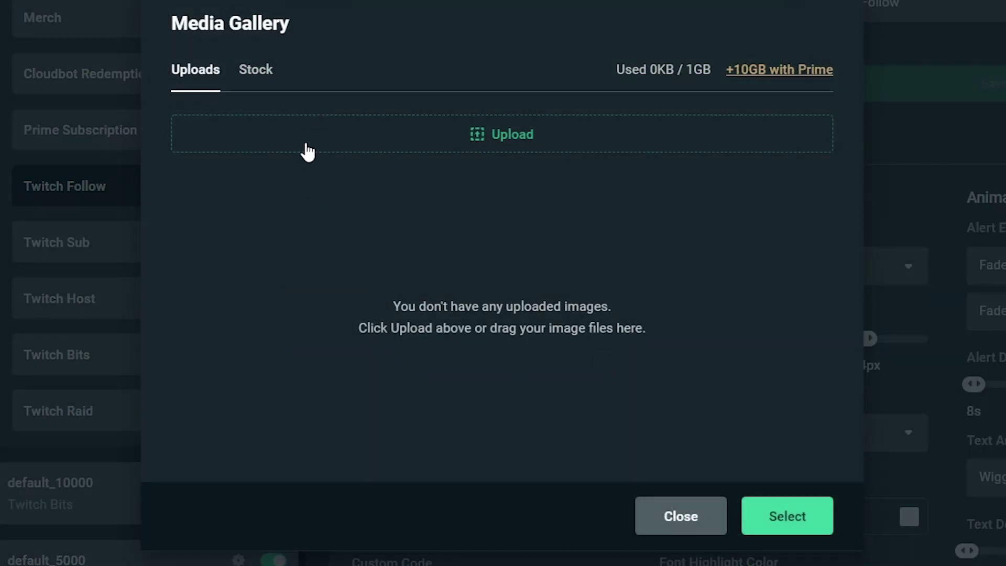
click(259, 78)
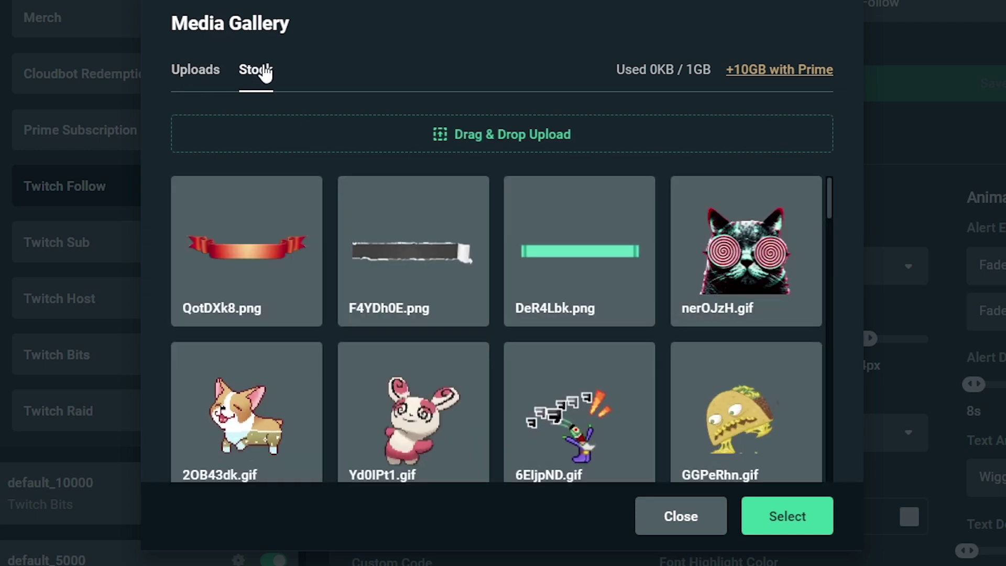
scroll(546, 322, down, 5)
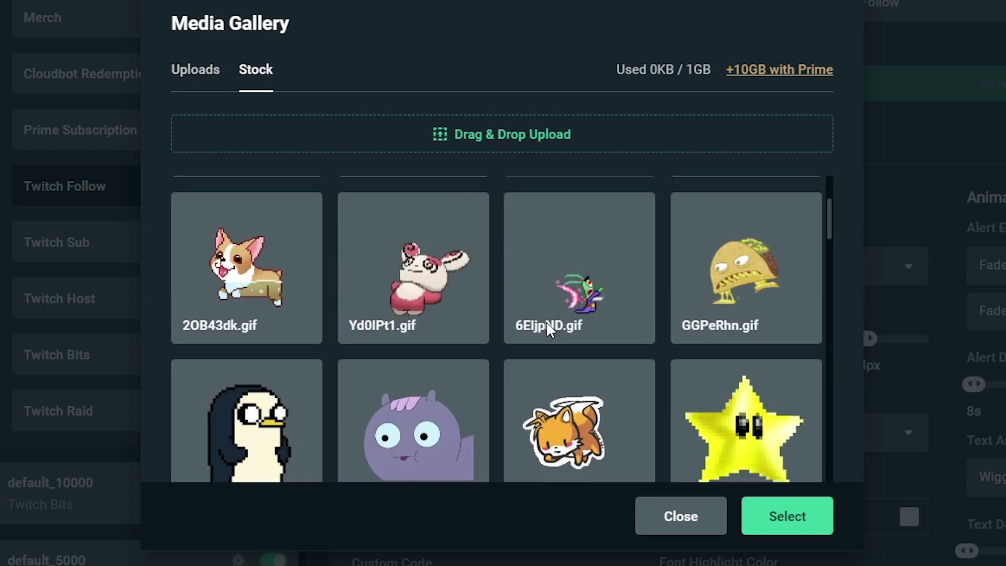
scroll(546, 321, down, 15)
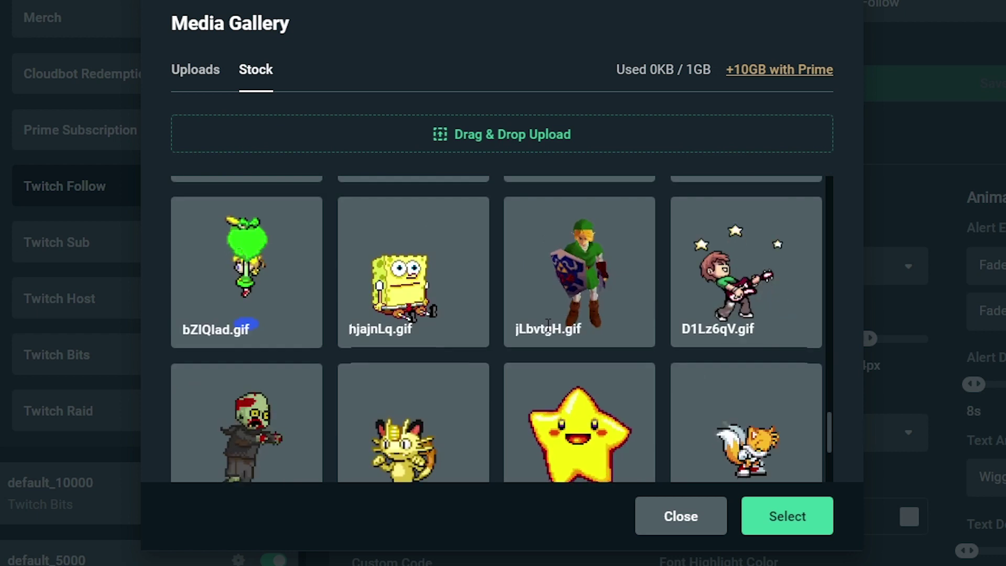
scroll(546, 325, up, 15)
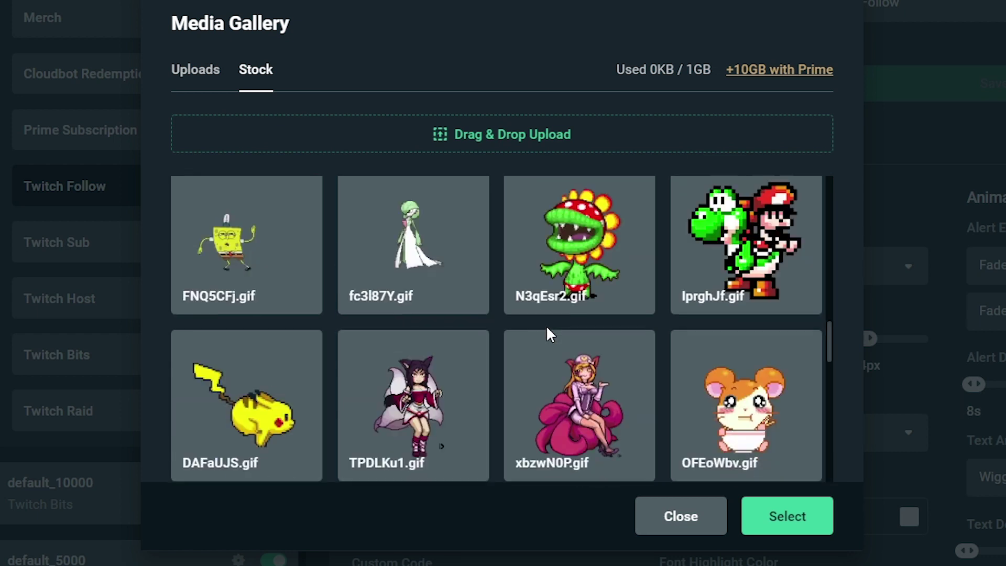
scroll(545, 325, up, 2)
click(658, 516)
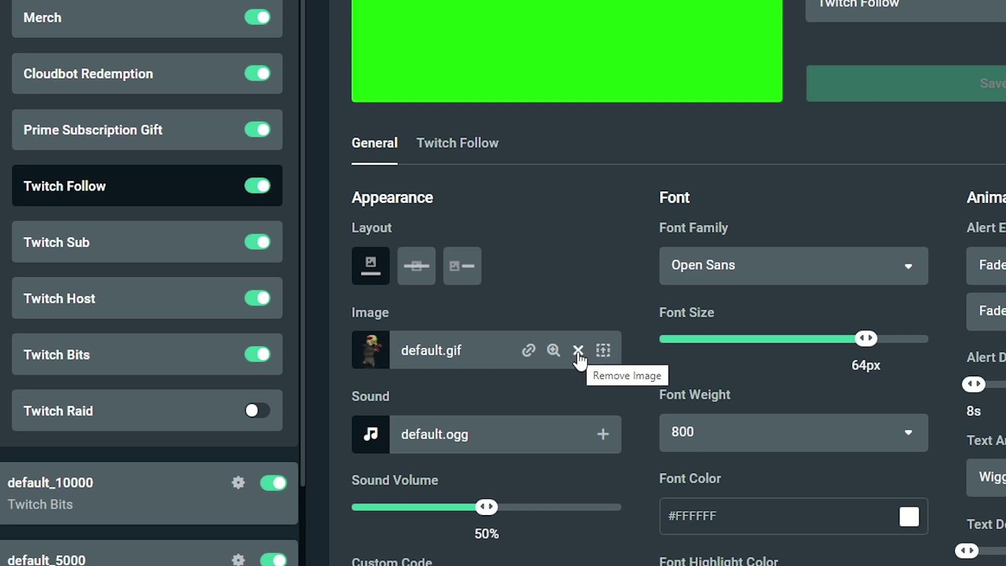
click(552, 350)
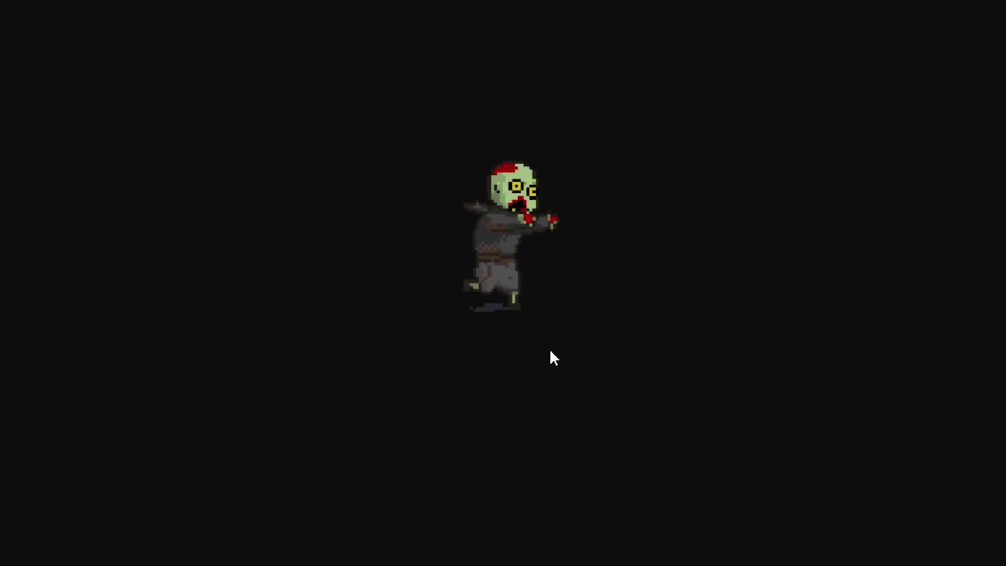
click(753, 506)
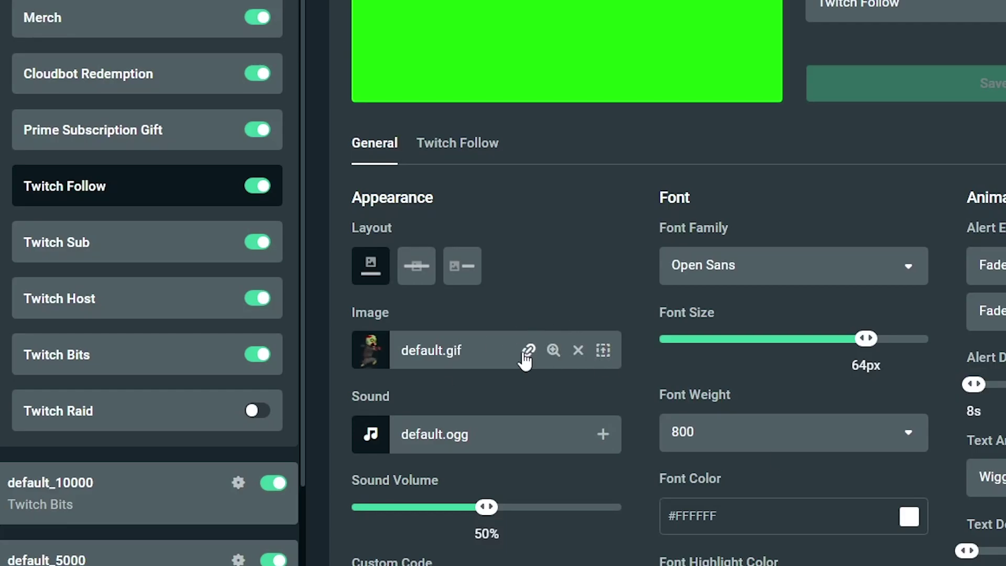
click(526, 354)
click(501, 262)
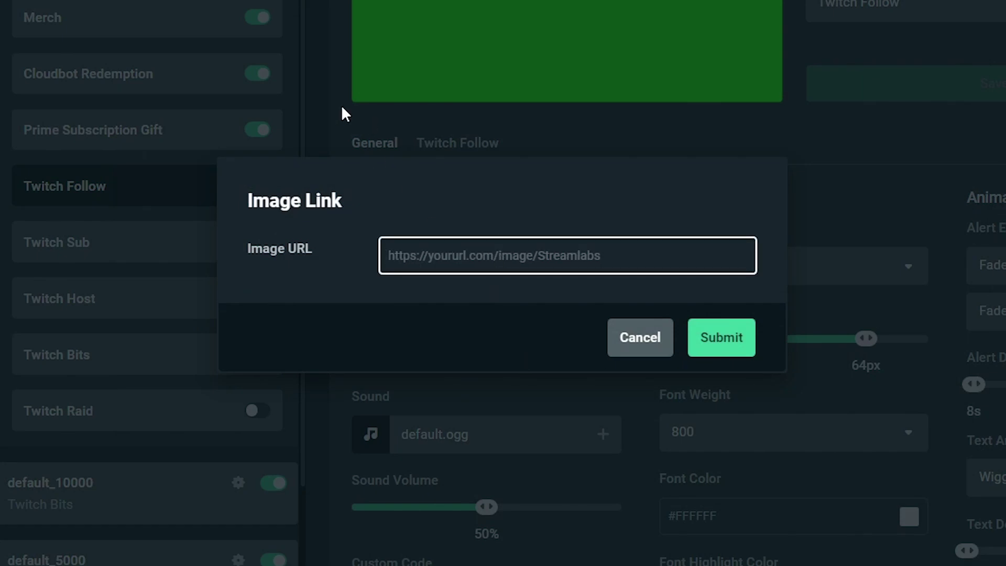
click(642, 352)
mouse_move(602, 435)
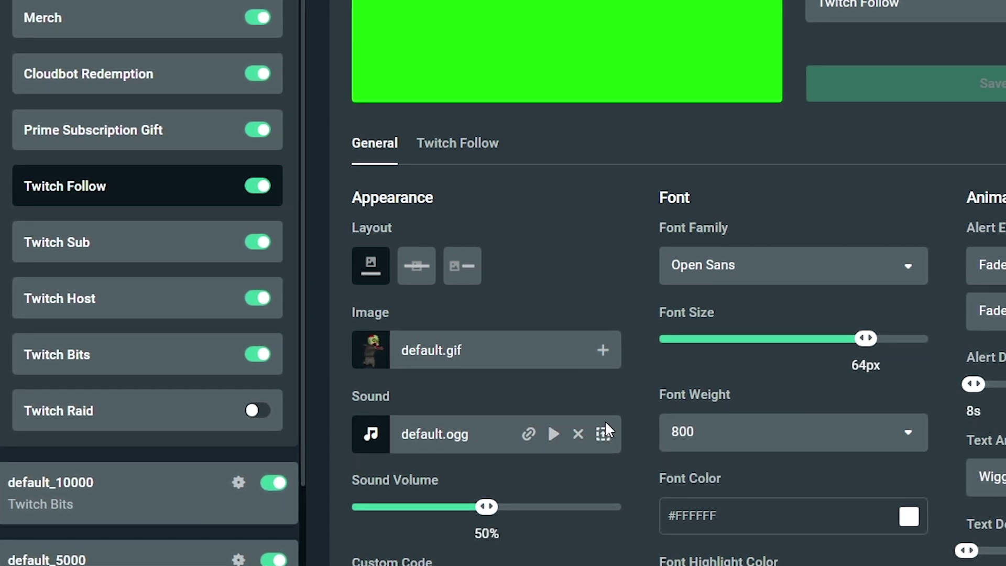
mouse_move(602, 357)
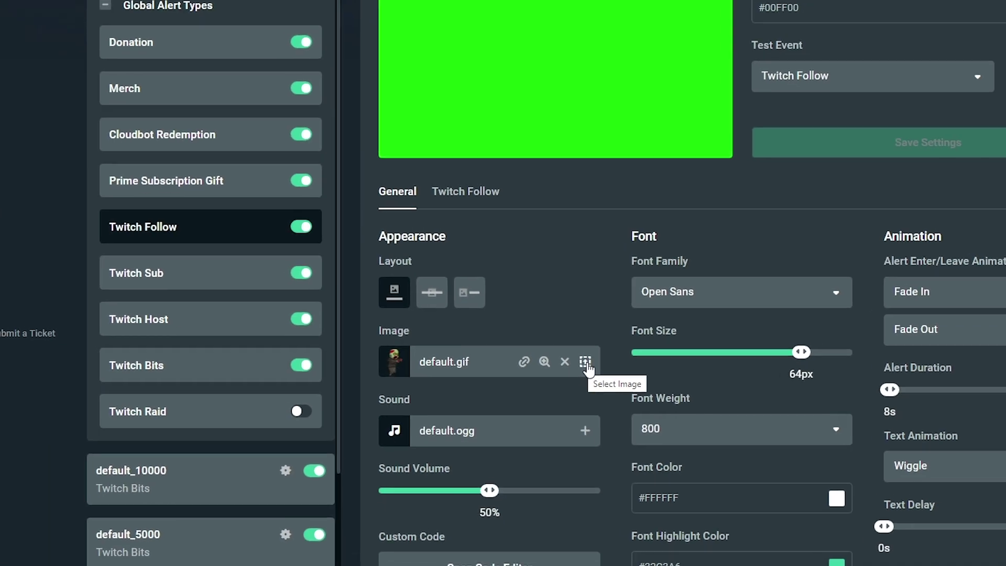
- Upload Follower.webm from the Alerts folder into the media gallery
click(597, 356)
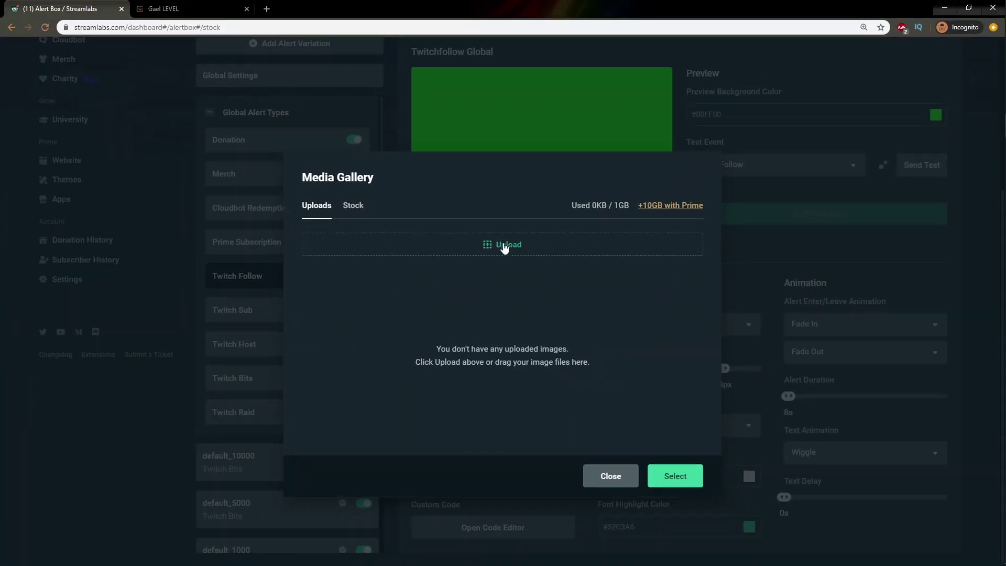
click(504, 245)
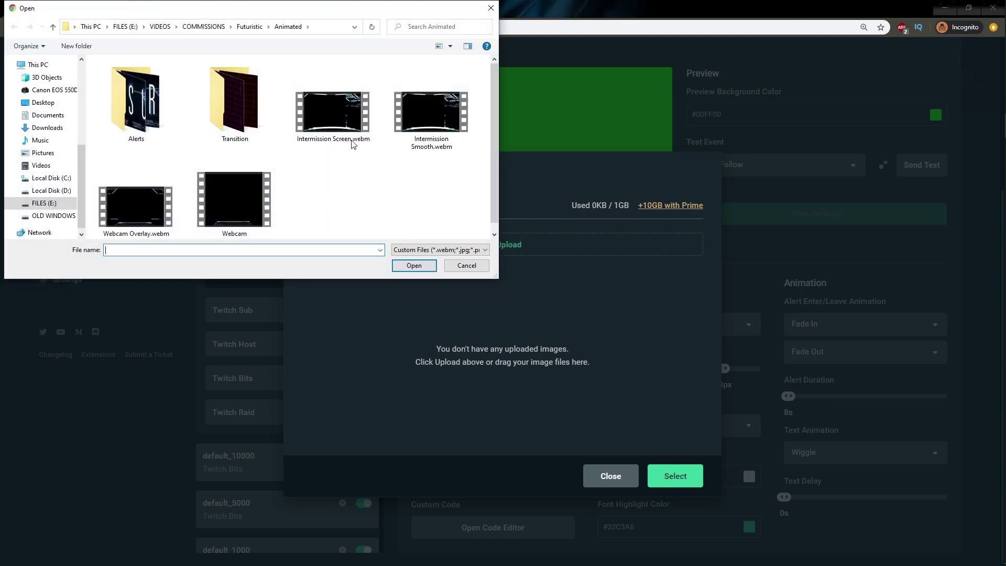
double_click(135, 102)
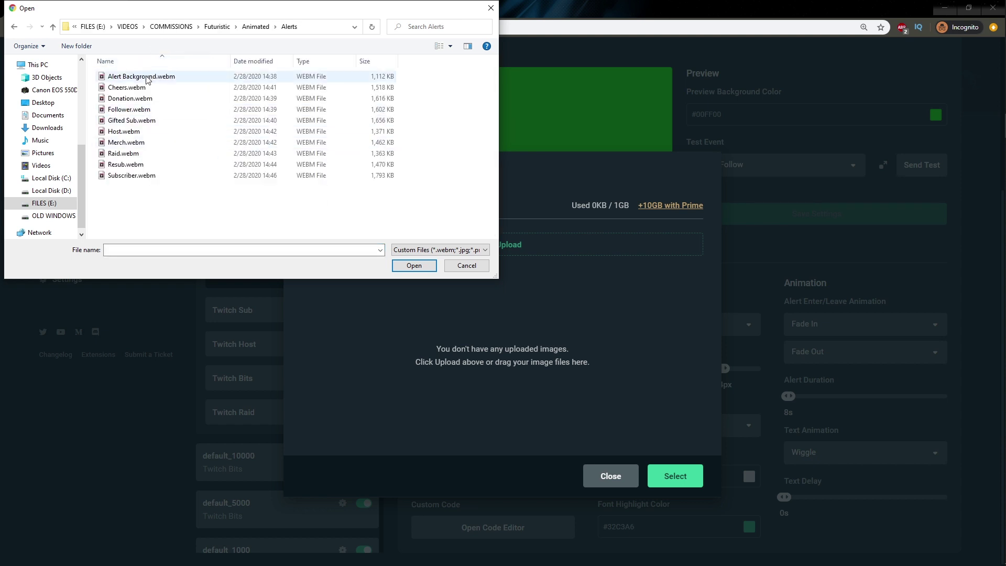
click(124, 112)
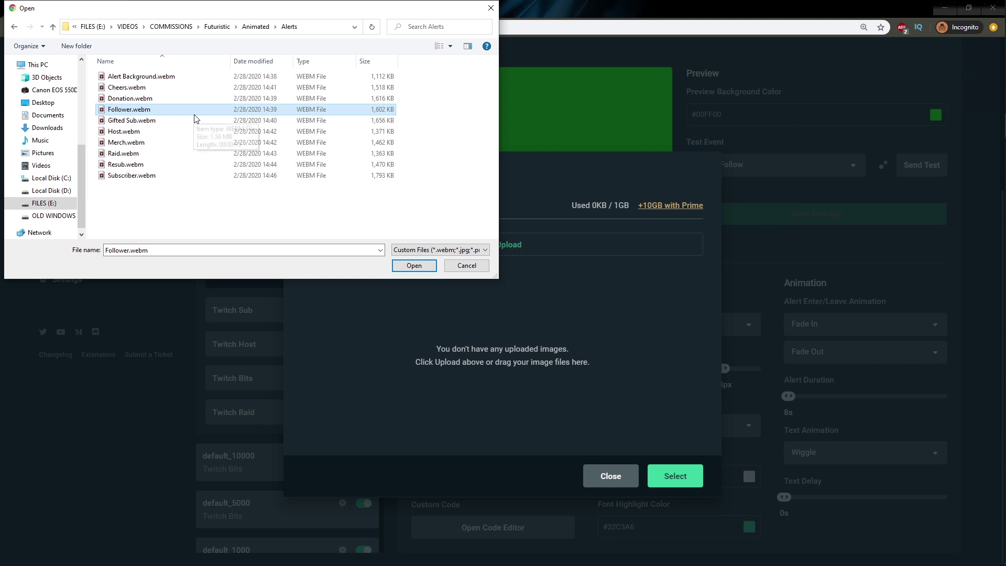
click(413, 265)
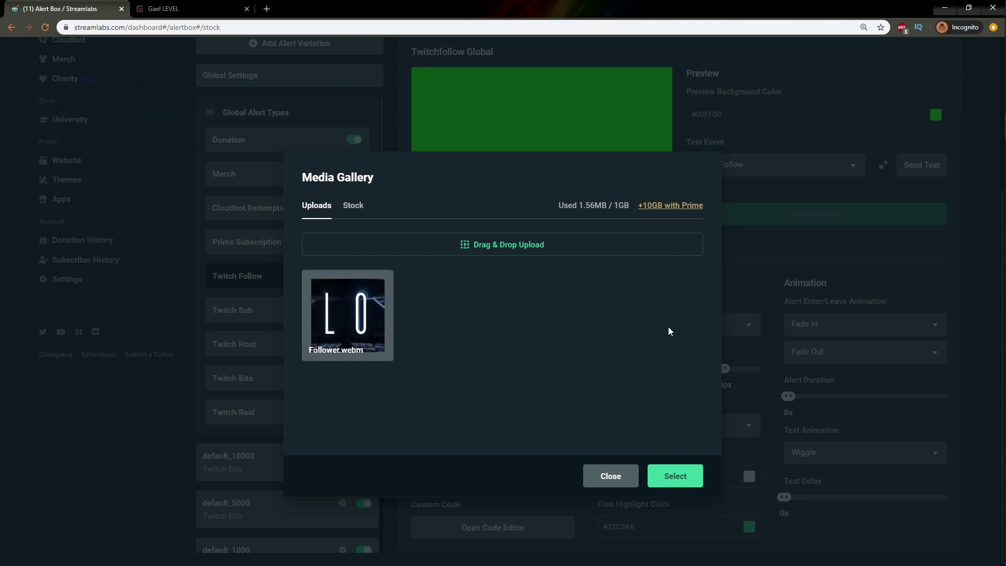
click(673, 479)
- Choose the uploaded Follower.webm as the follow alert image
scroll(550, 471, up, 2)
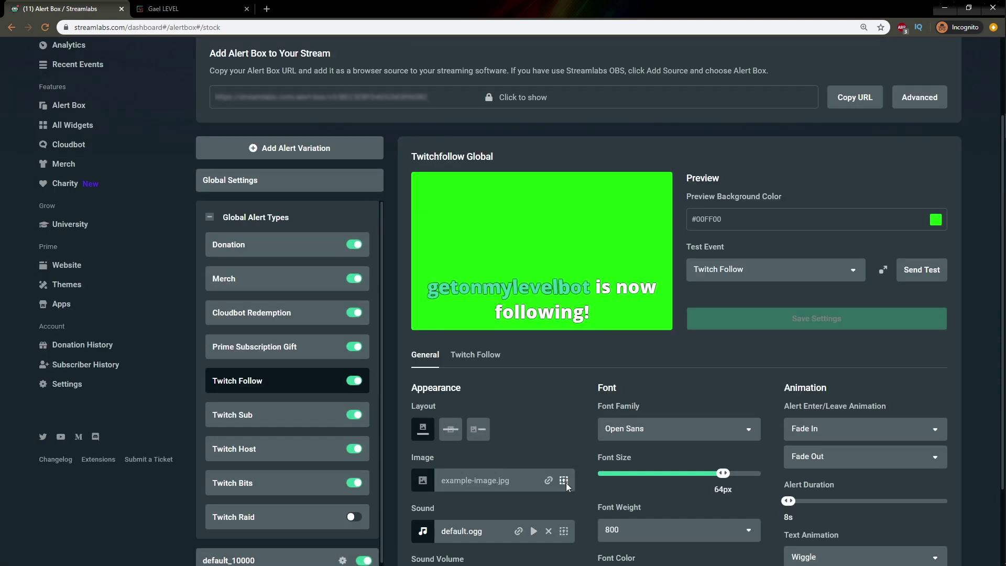
click(566, 482)
click(341, 308)
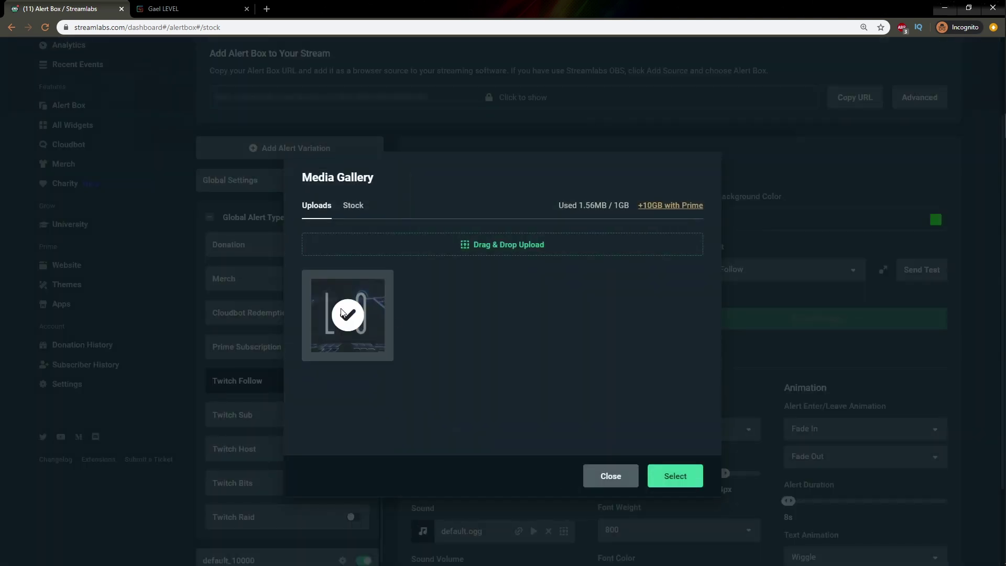
click(684, 478)
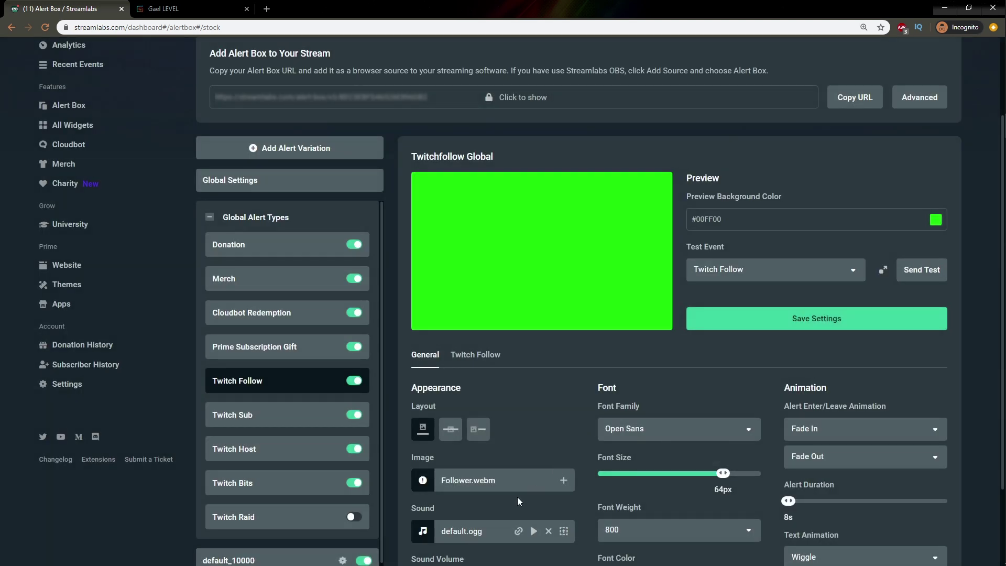
- Save the settings, send a test follow alert, and switch to Streamlabs OBS
click(811, 326)
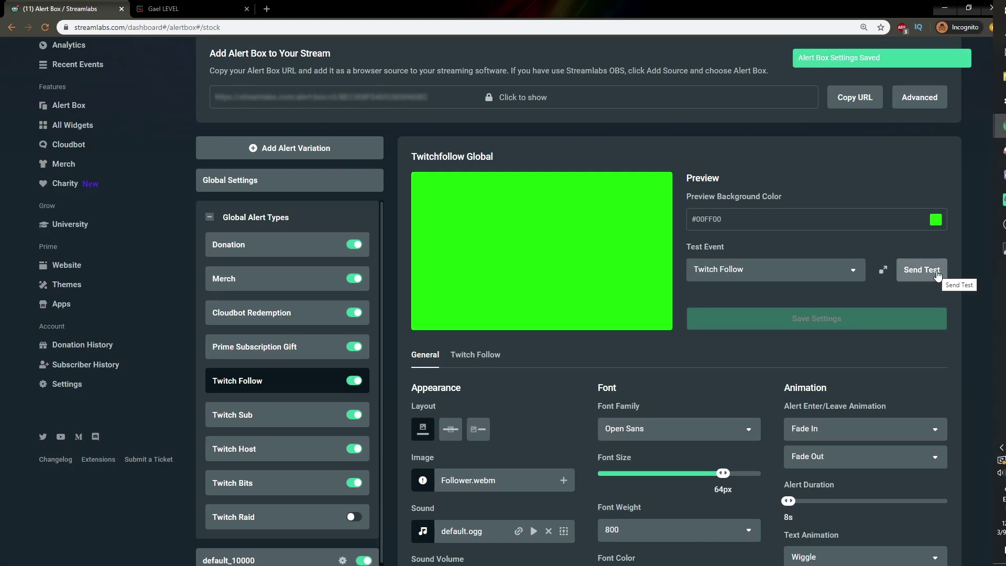
click(937, 275)
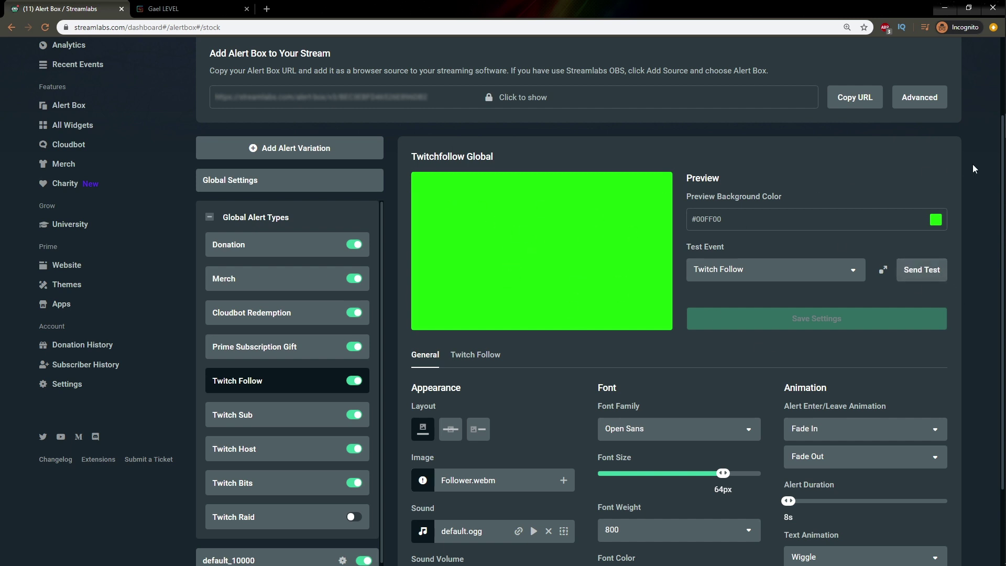
click(987, 203)
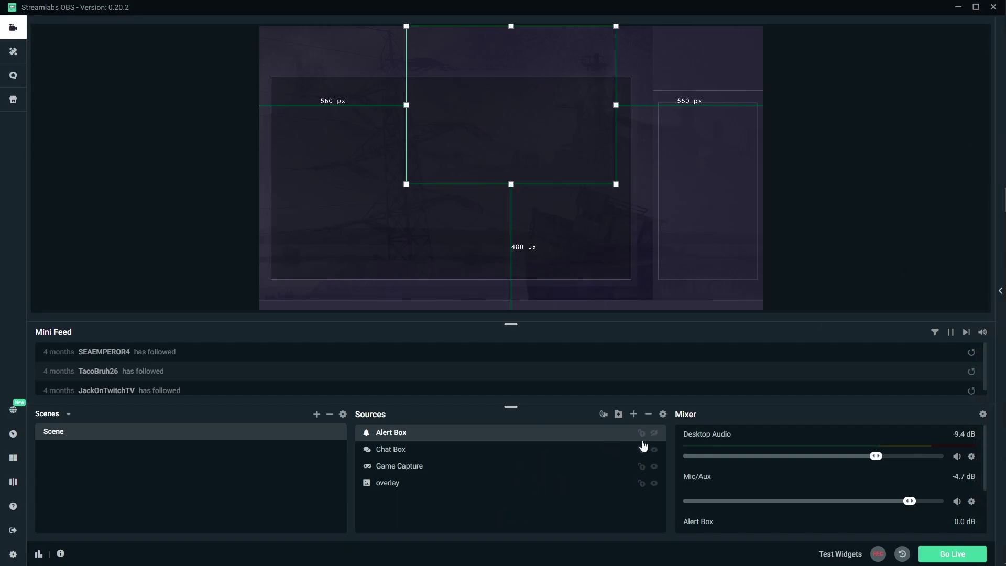
- Fire a Follow test widget alert in Streamlabs OBS, then return to the browser's Alert Box page
click(634, 415)
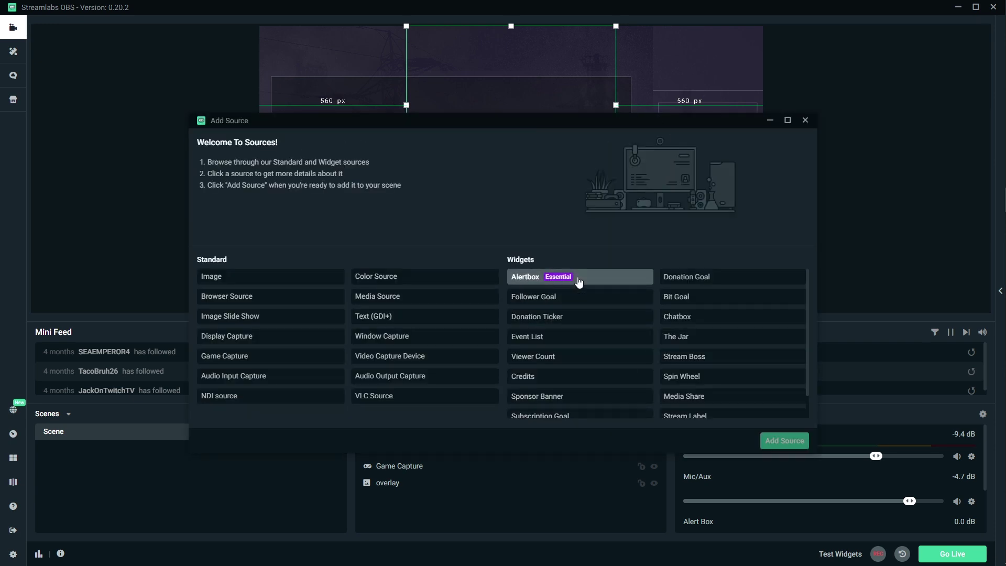
click(805, 120)
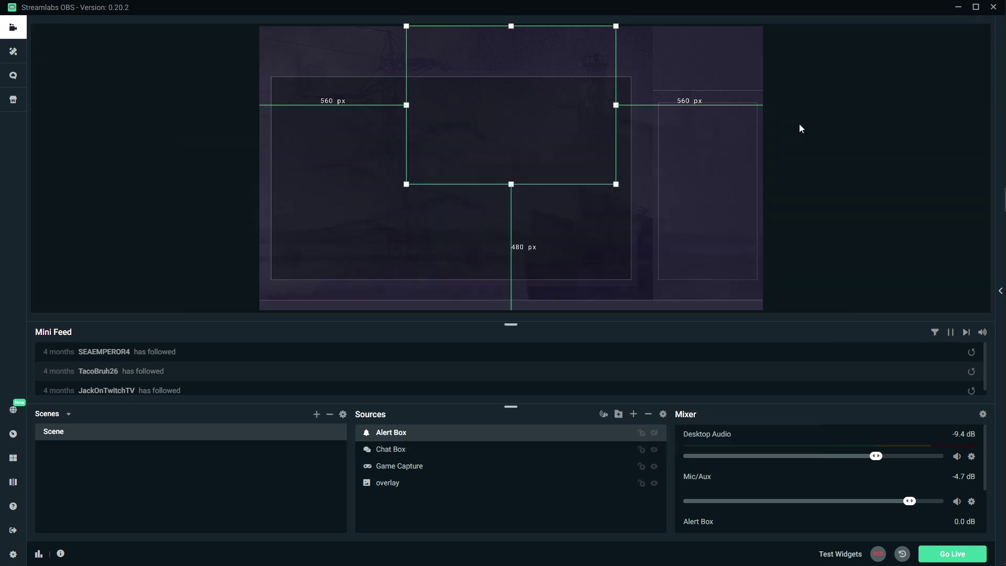
click(829, 555)
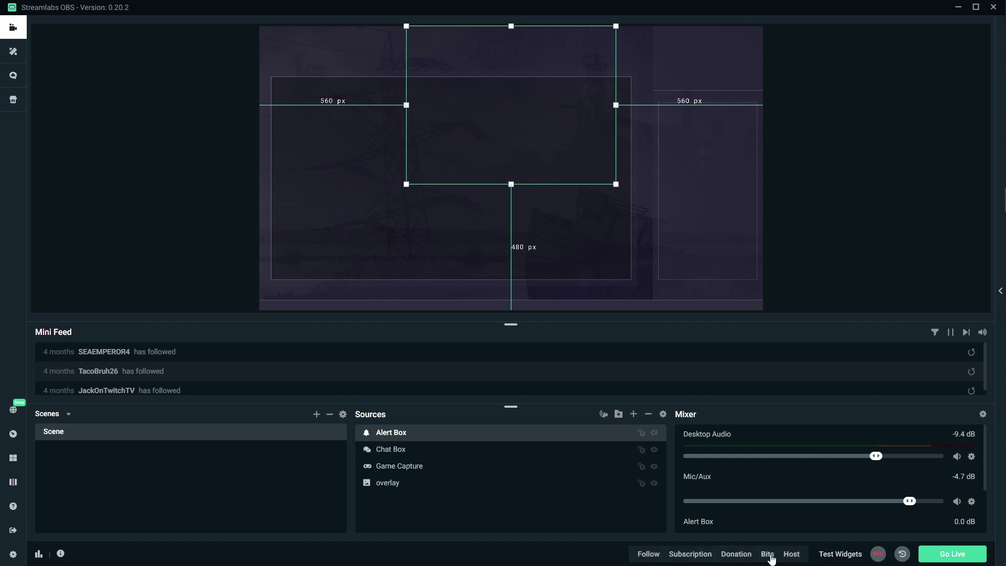
click(649, 558)
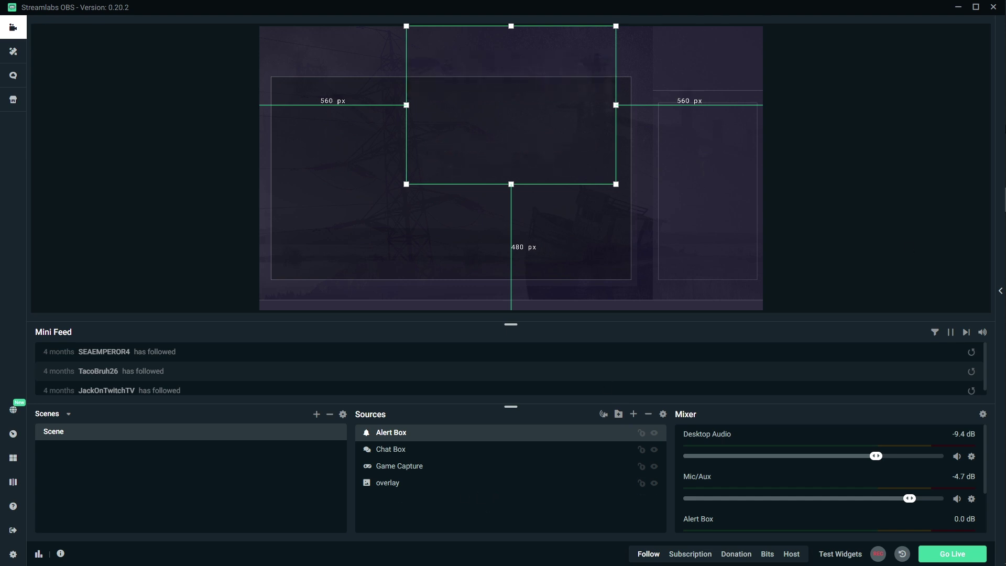
mouse_move(990, 125)
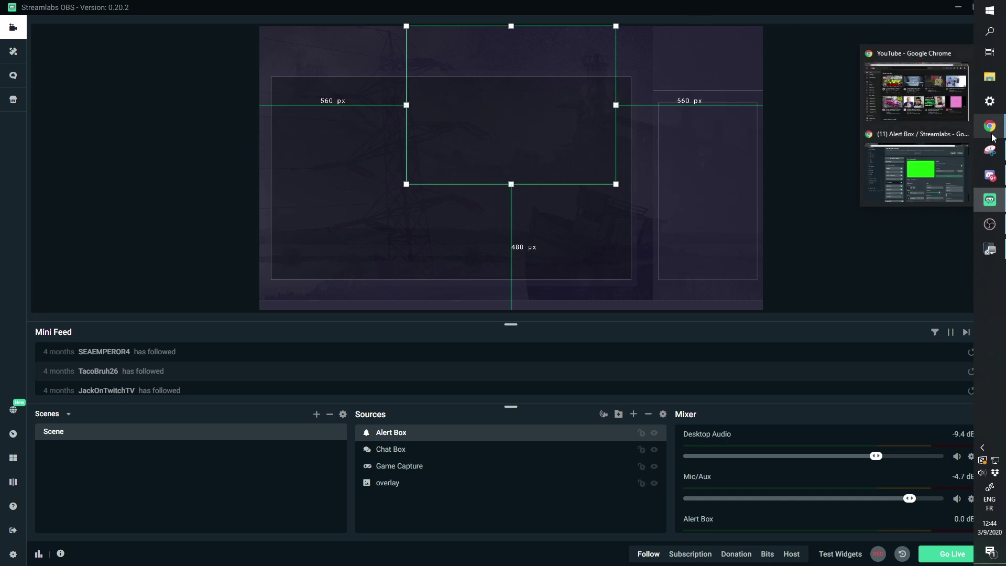
click(910, 172)
- Shrink the Twitch Follow alert font to 34px, keep Open Sans, then save and send a test alert
scroll(582, 373, down, 2)
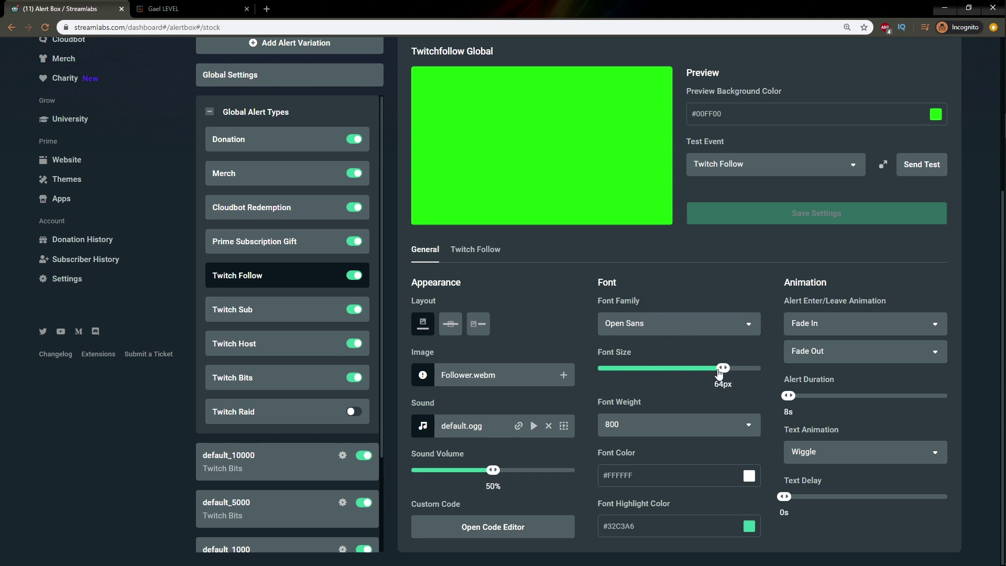
drag(722, 372, 690, 376)
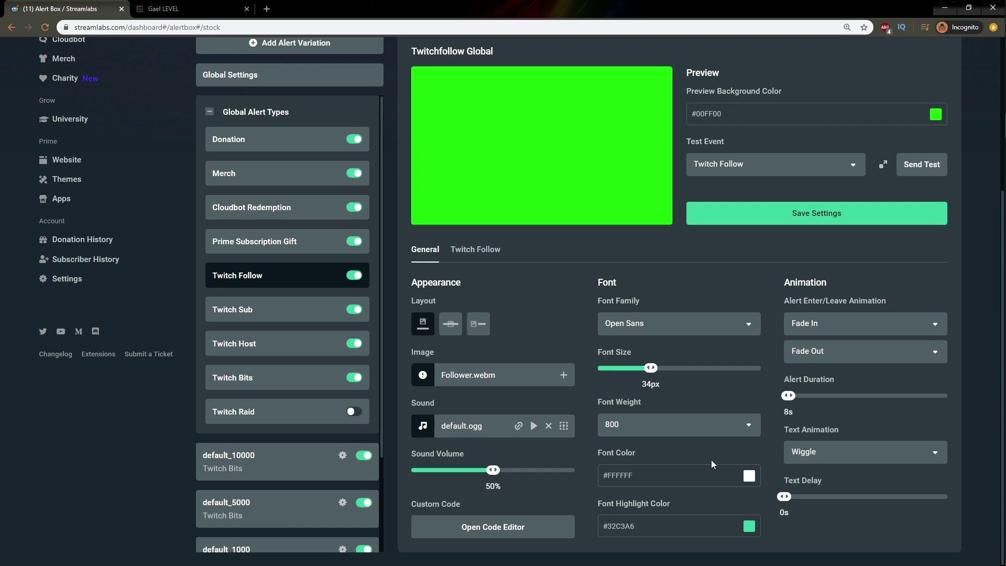
click(731, 325)
scroll(696, 419, down, 20)
scroll(666, 384, down, 15)
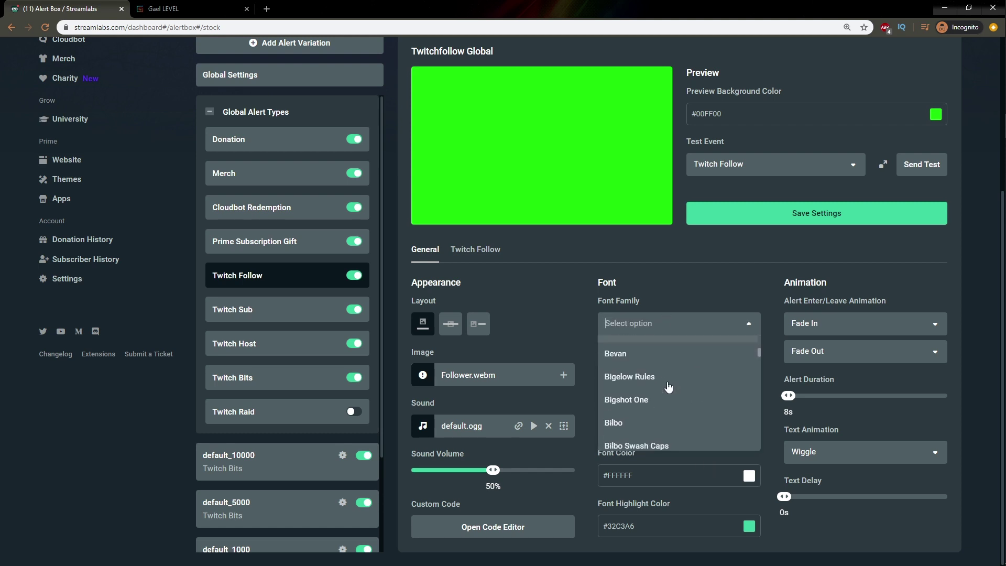
click(750, 530)
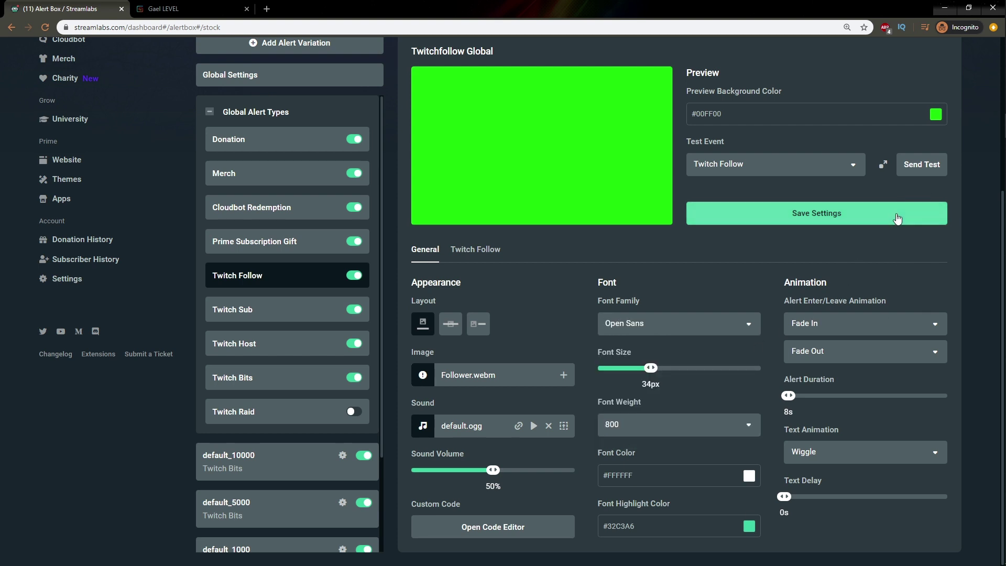
click(915, 216)
click(917, 167)
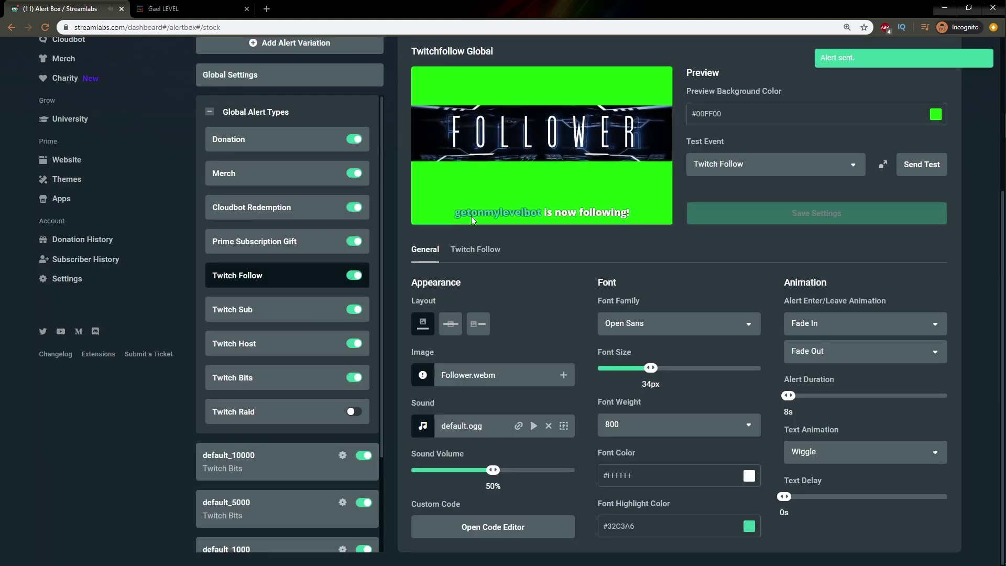
- Change the follow alert's font highlight colour to blue (#2488FF) and save the settings
click(749, 527)
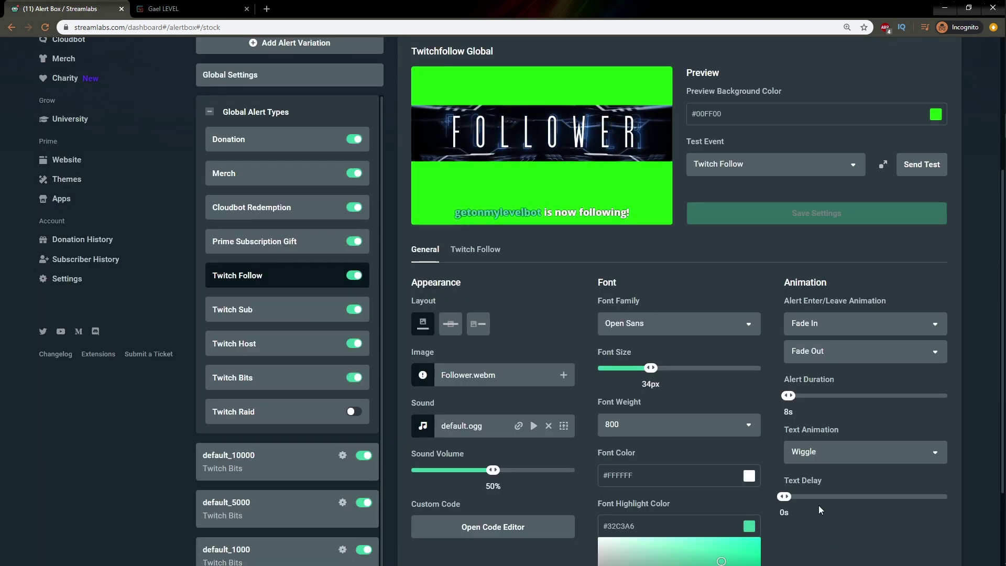
scroll(838, 546, down, 3)
click(700, 527)
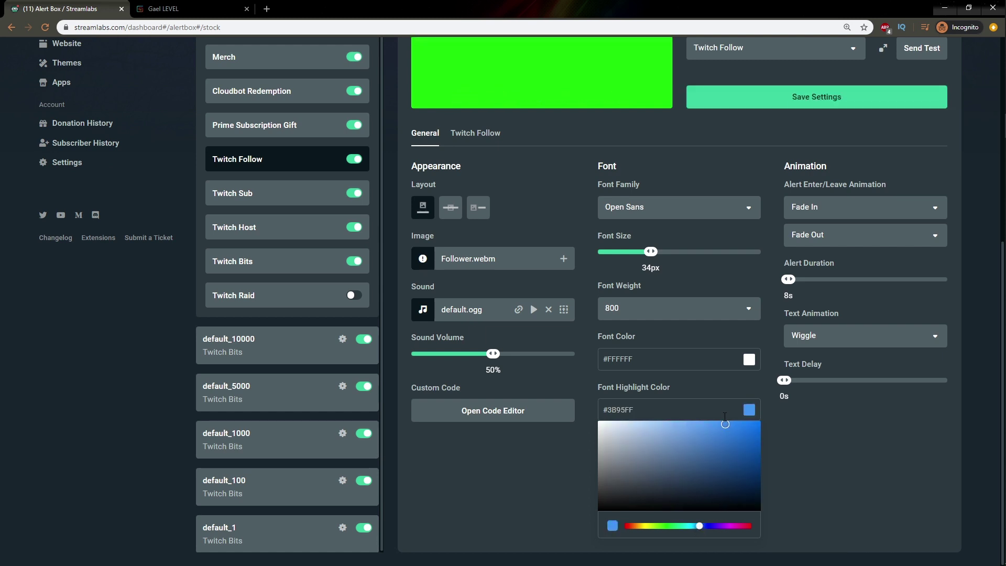
click(844, 425)
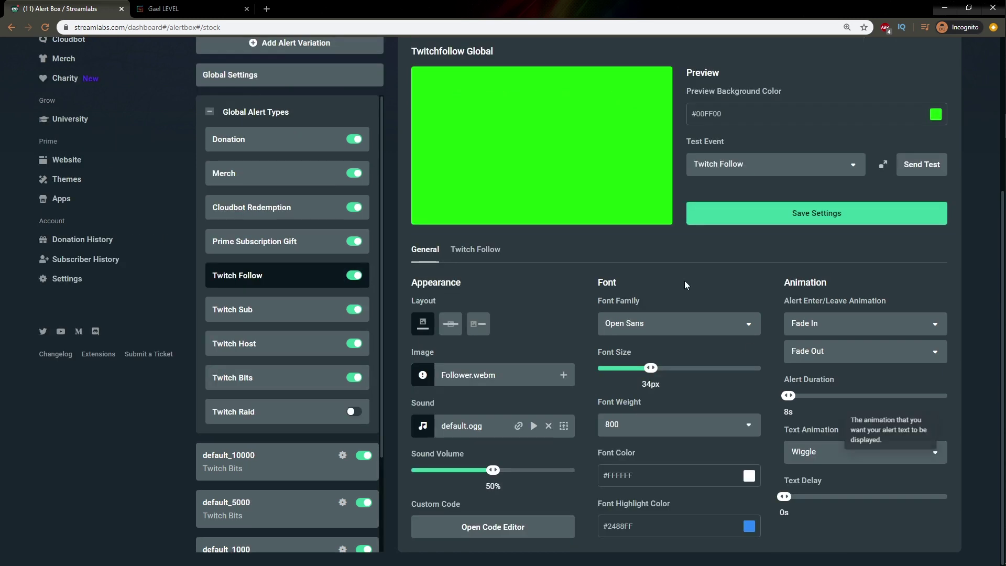
scroll(672, 247, up, 2)
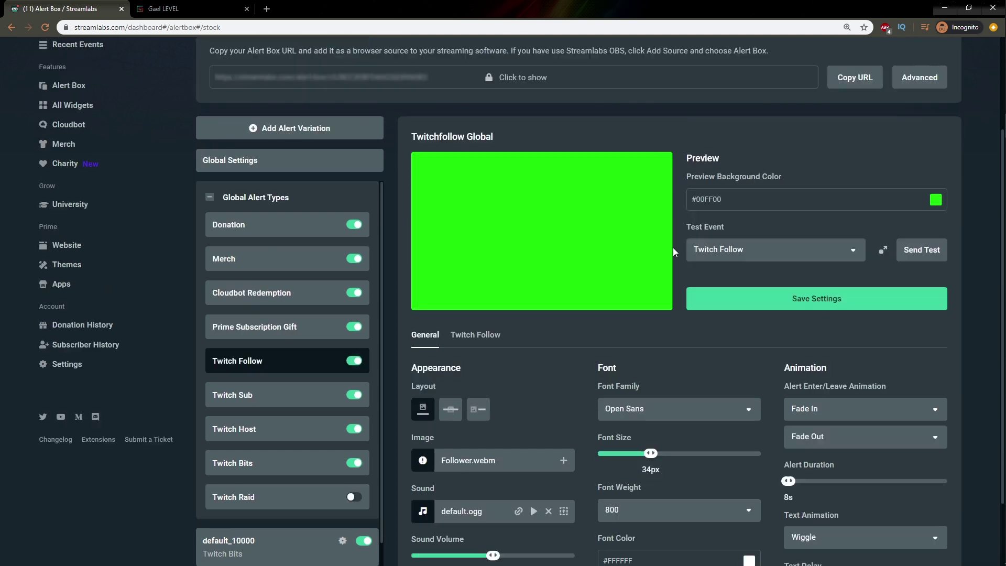
mouse_move(1000, 201)
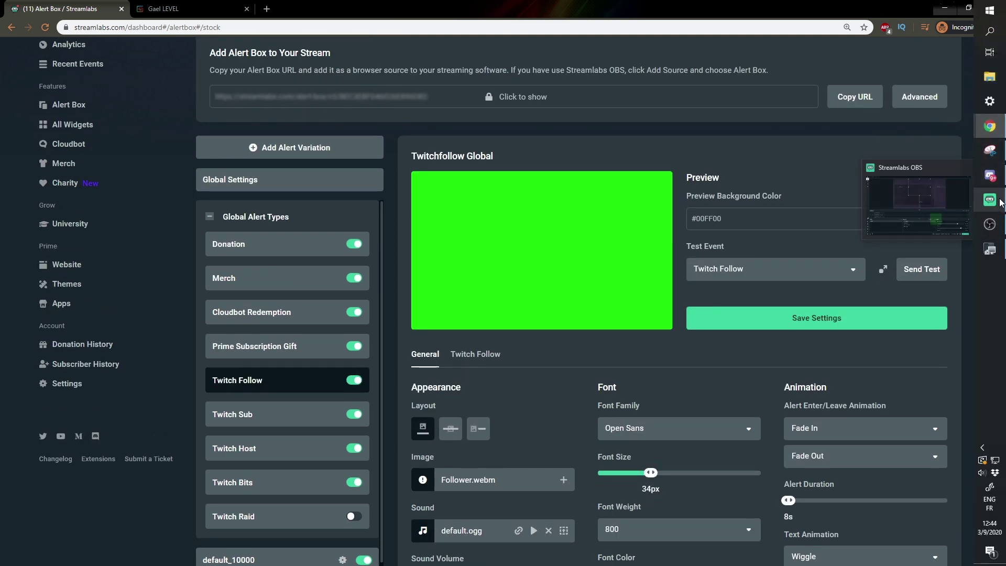
click(794, 316)
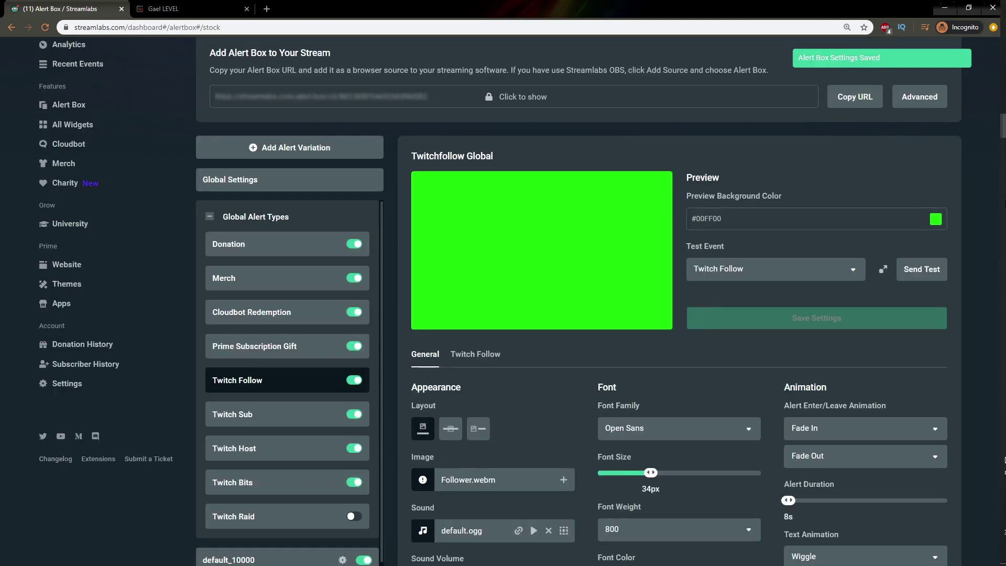
click(994, 202)
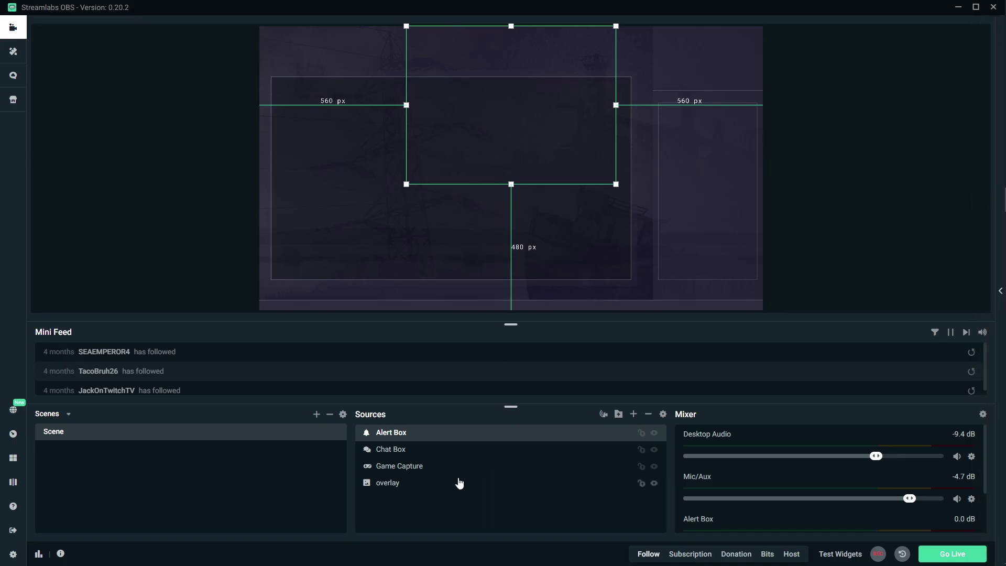
- Set the Alert Box source height to 300 and play a test follower alert in it
double_click(394, 437)
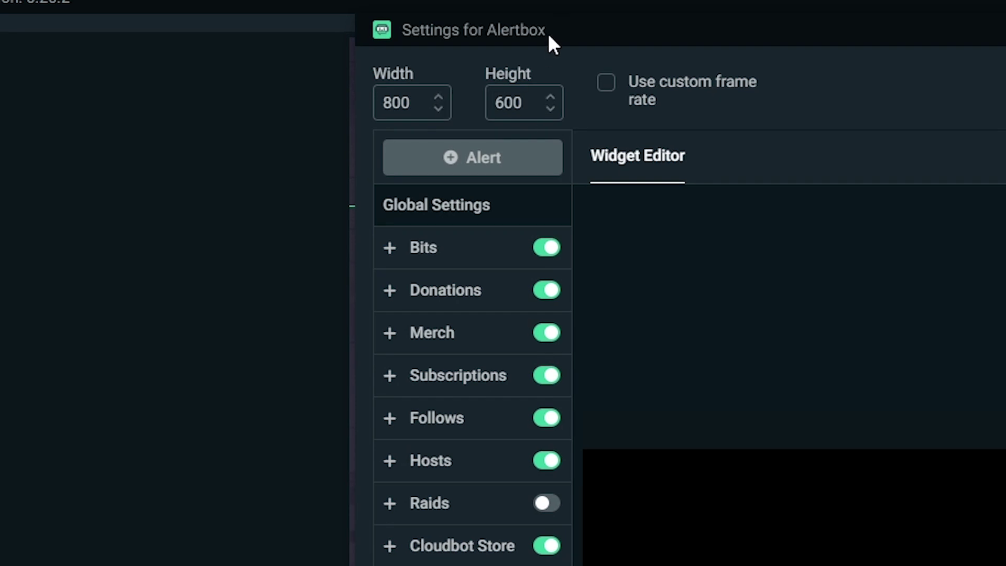
drag(584, 30, 1005, 42)
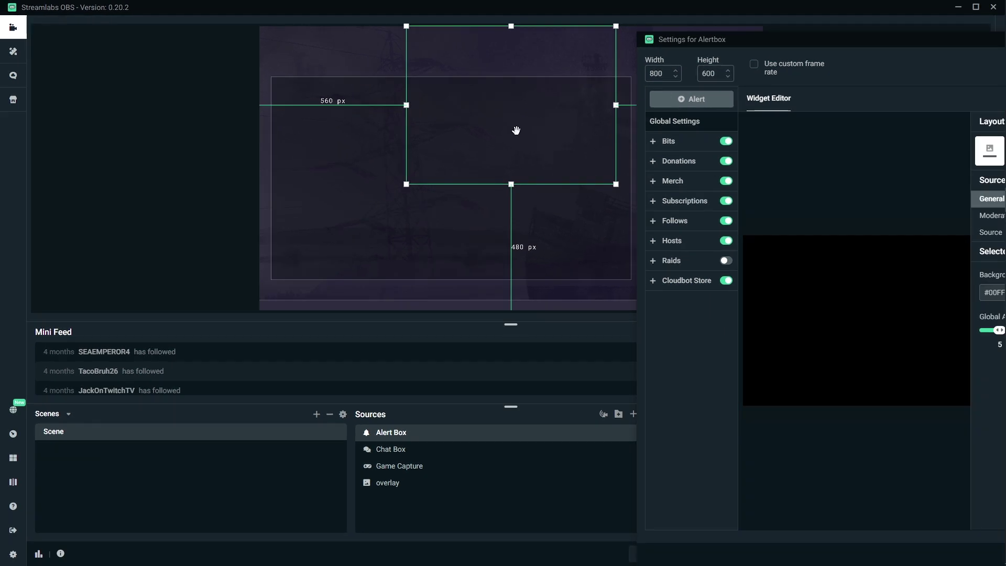
drag(828, 42, 1005, 42)
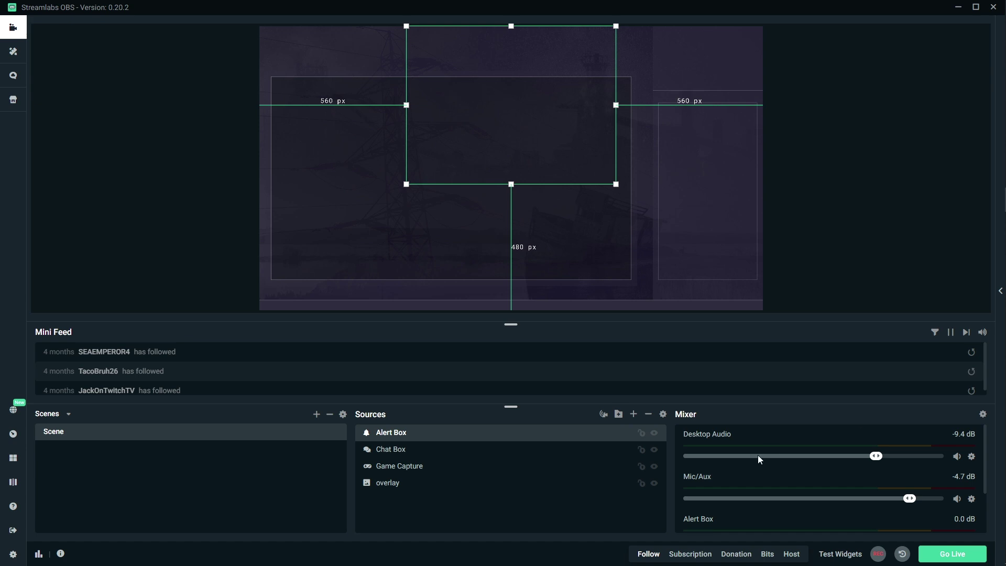
double_click(392, 434)
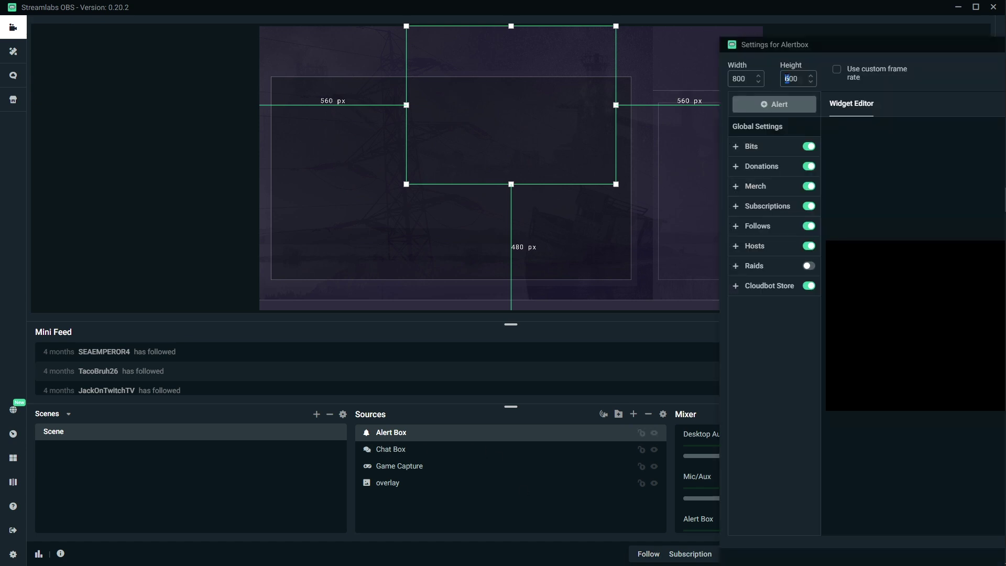
text(3)
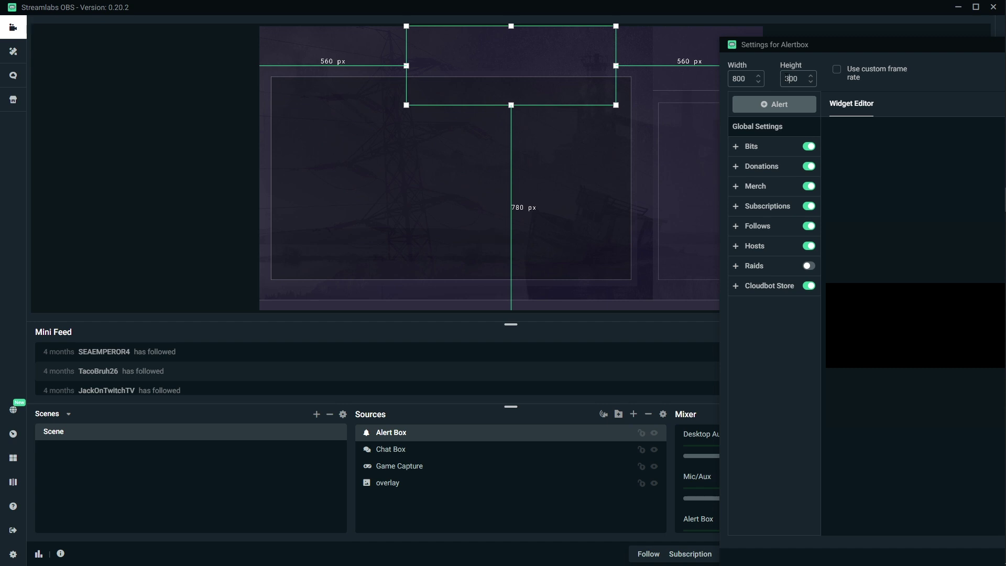
drag(889, 45, 933, 34)
click(652, 555)
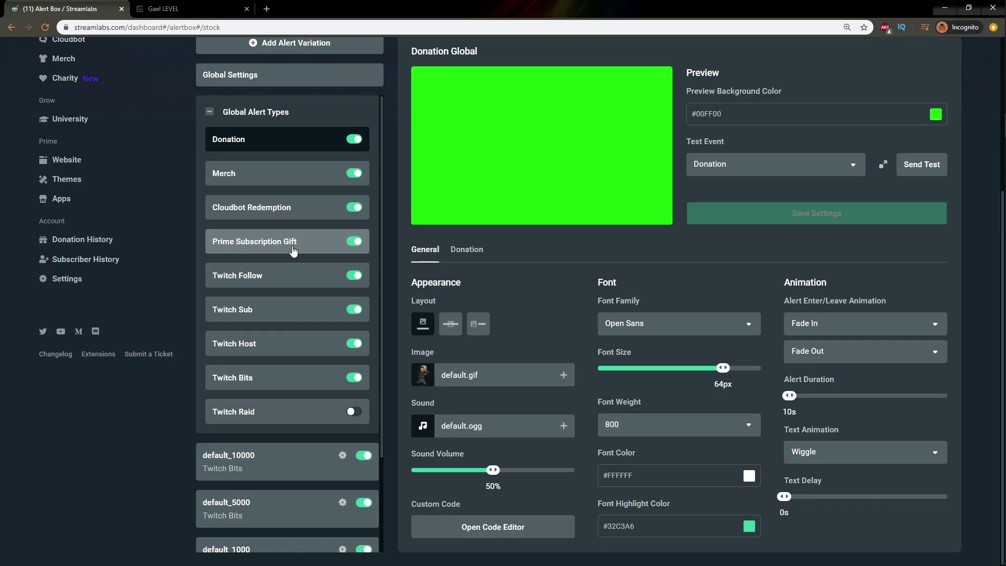
- Show the Merch alert settings with its Mug_mockup.png image, then bring up the Alerts folder
click(269, 178)
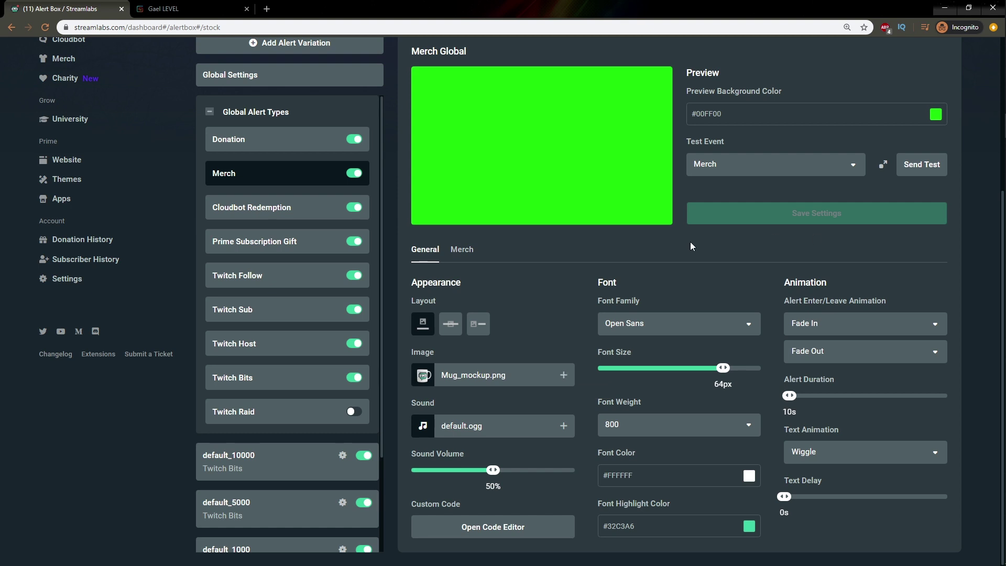
key(alt+Tab)
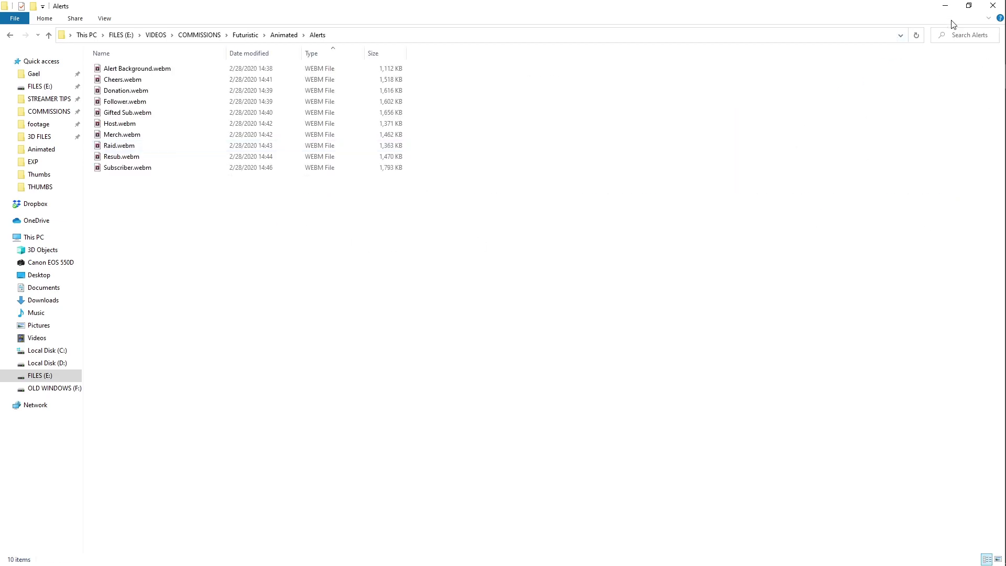
- Display the alert webm files as large icons and select Alert Background.webm
click(997, 560)
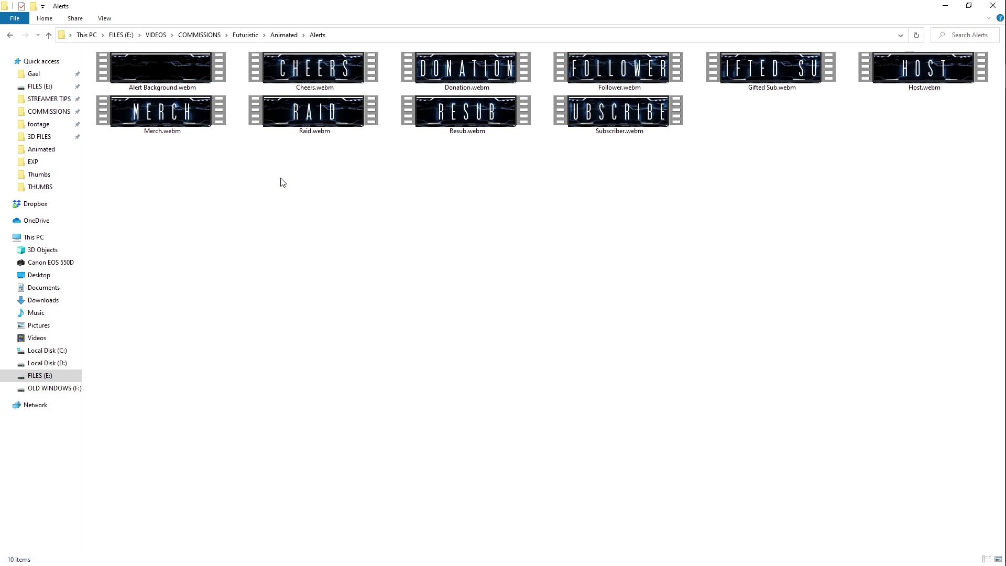
click(148, 80)
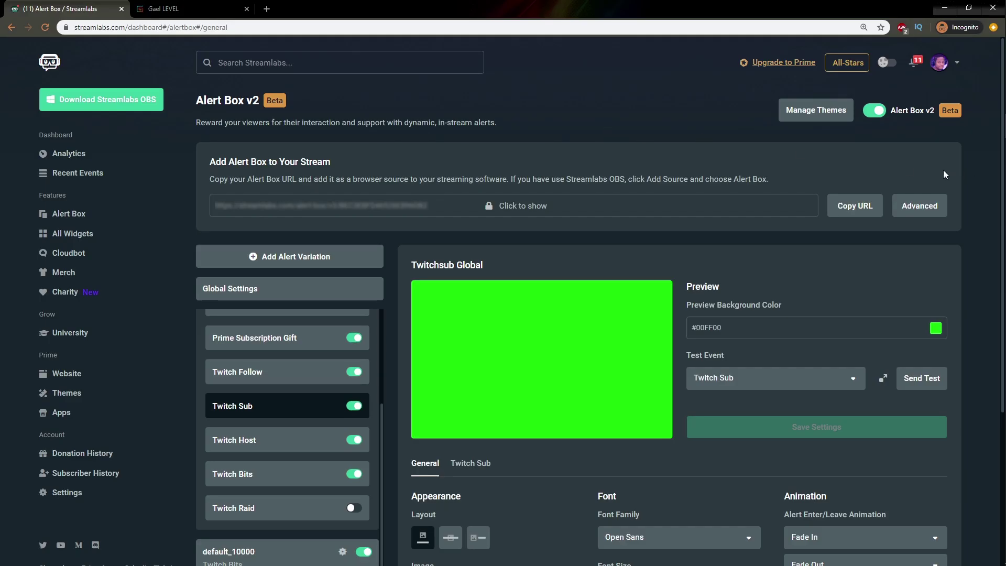
- Copy the Alert Box widget URL and bring the OBS Studio window to the front
click(860, 201)
click(860, 215)
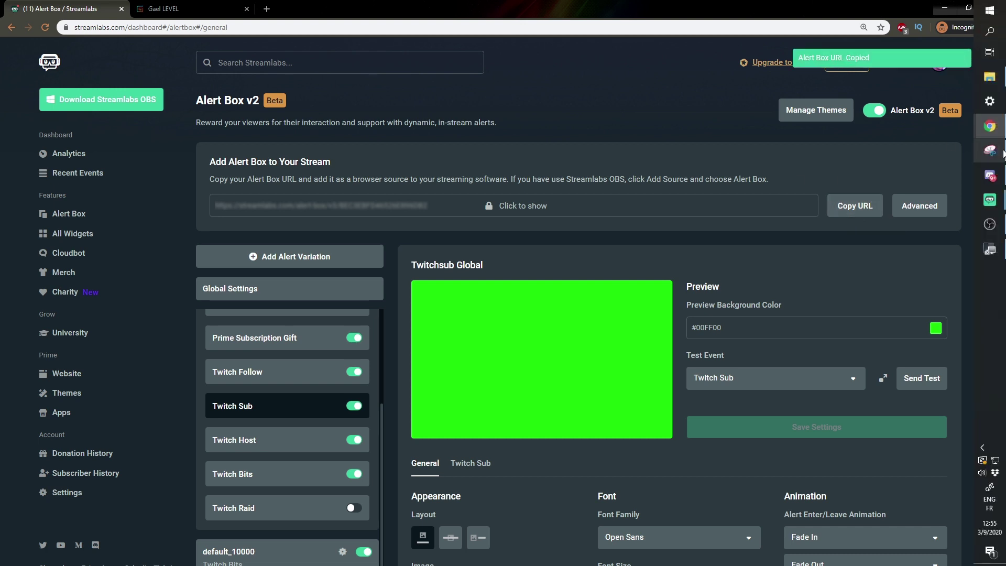
click(989, 230)
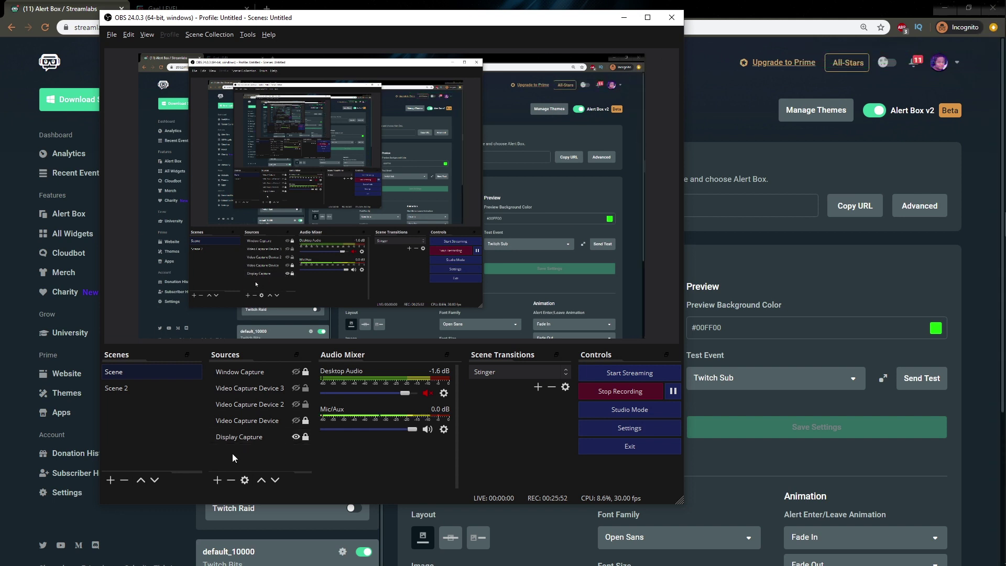
- Add a browser source named Browser whose URL is the pasted Alert Box address
click(216, 480)
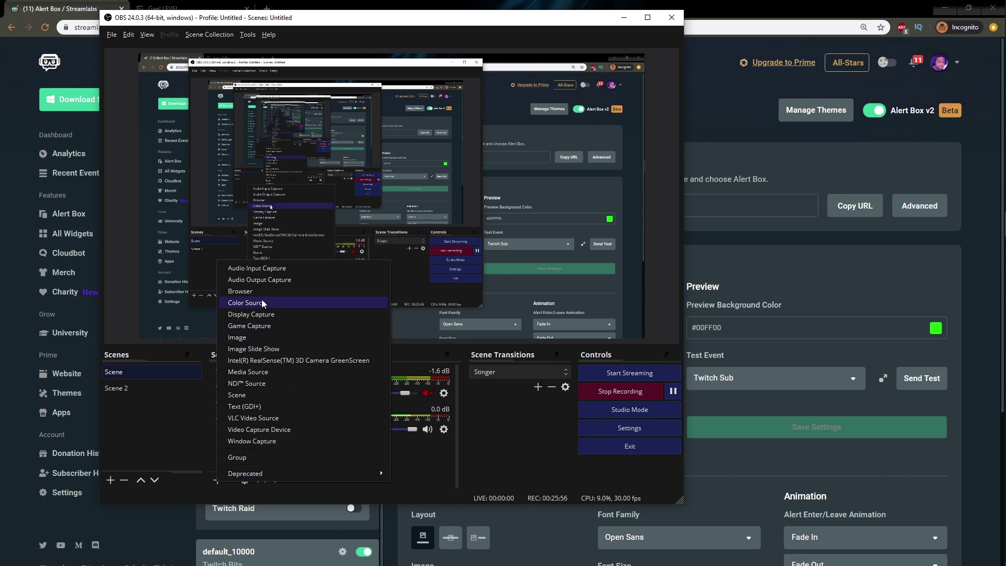
click(262, 292)
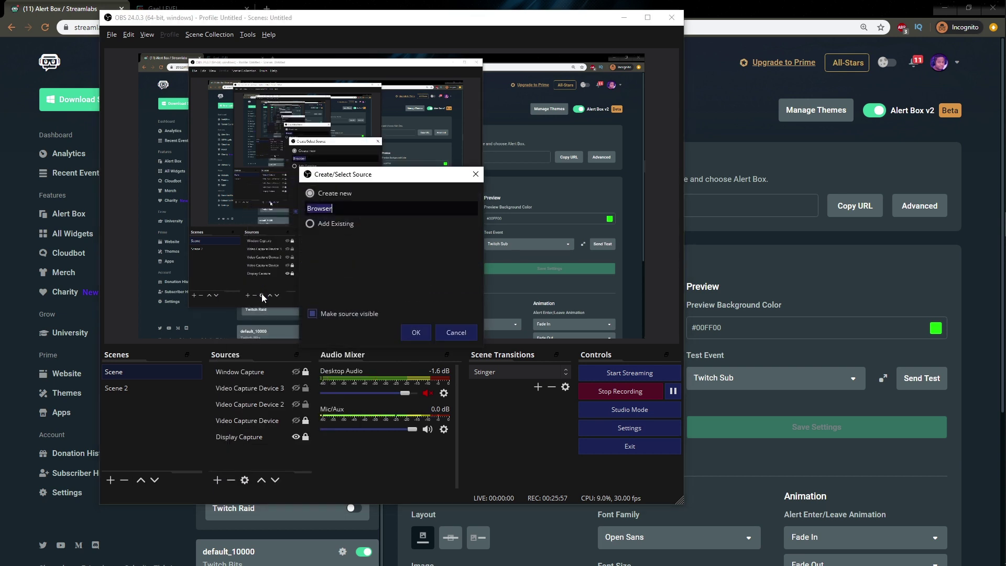
click(418, 334)
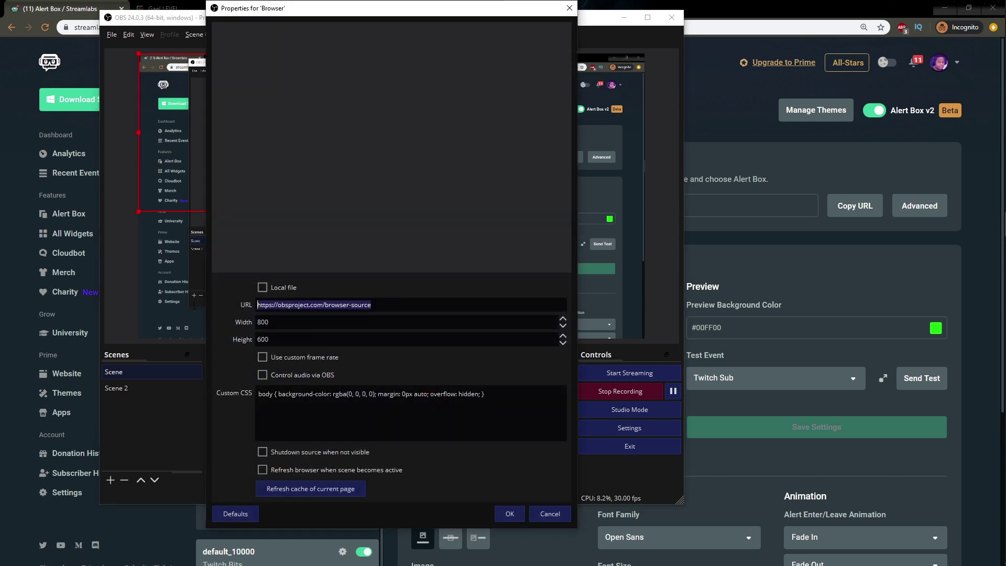
key(ctrl+v)
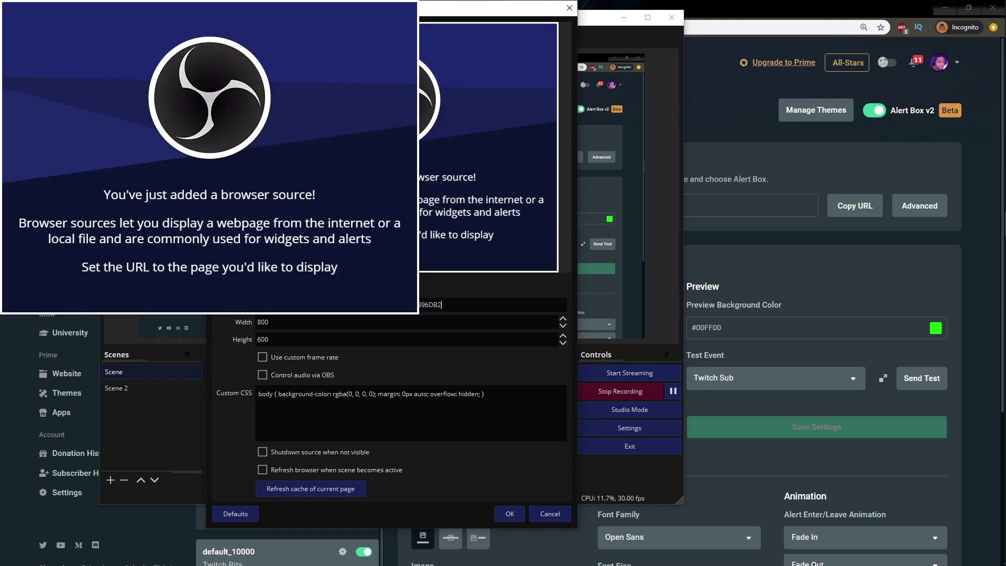
click(507, 518)
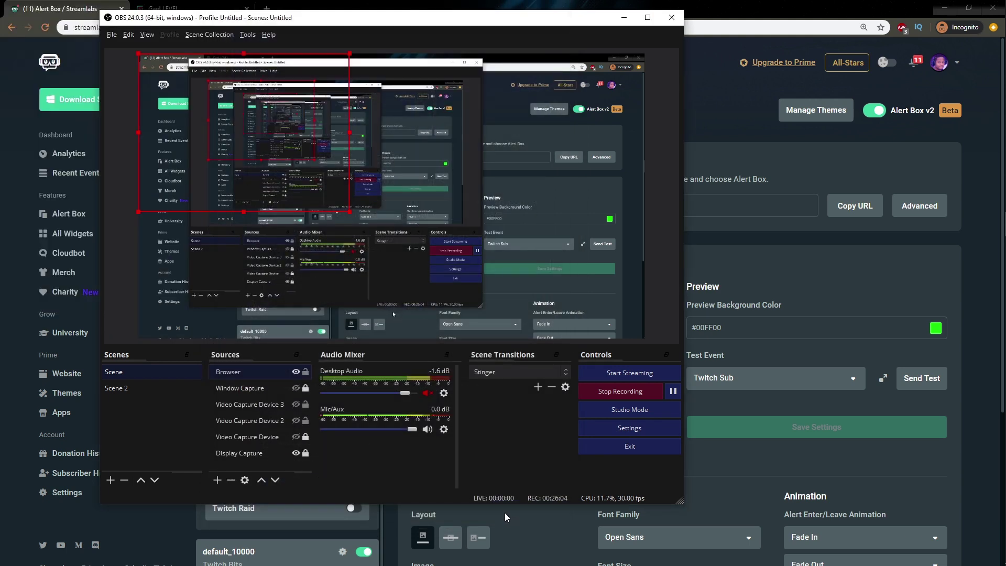
- Send a test subscriber alert from the dashboard and watch it play in OBS
click(921, 378)
click(927, 379)
key(alt+Tab)
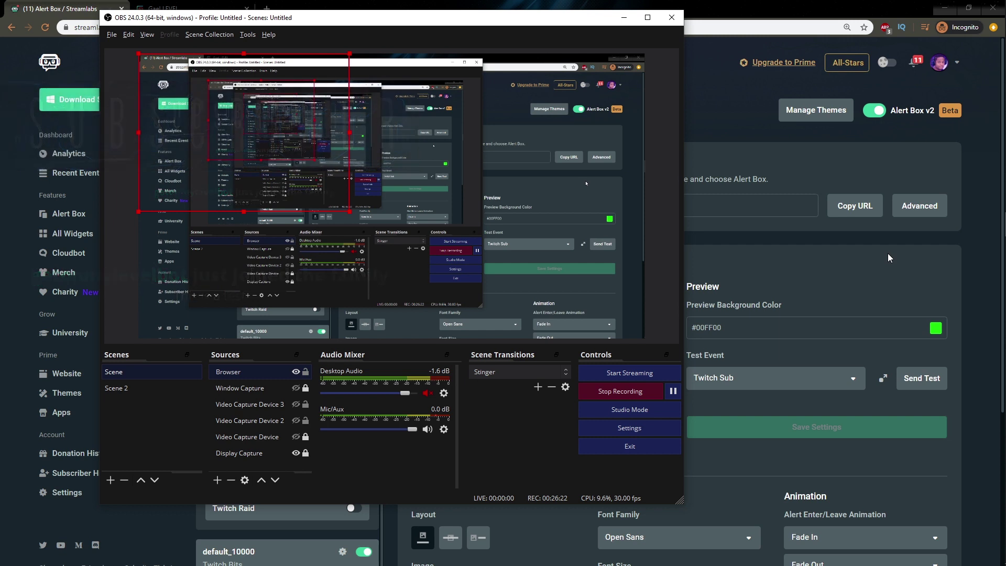
key(alt+Tab)
- In Streamlabs OBS, open the Alert Box source settings showing its 800×300 box and #00FF00 background
mouse_move(997, 222)
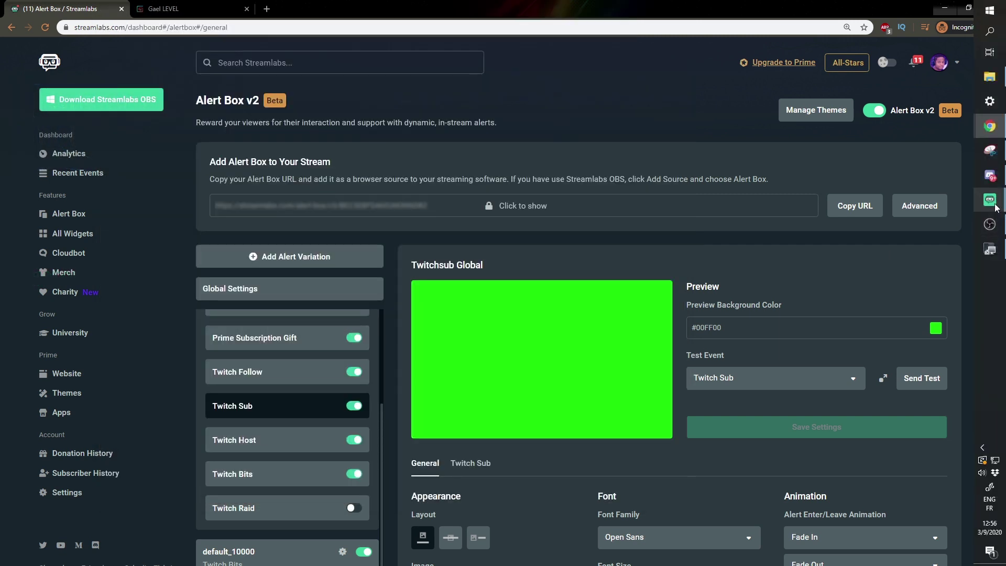
mouse_move(990, 199)
click(884, 171)
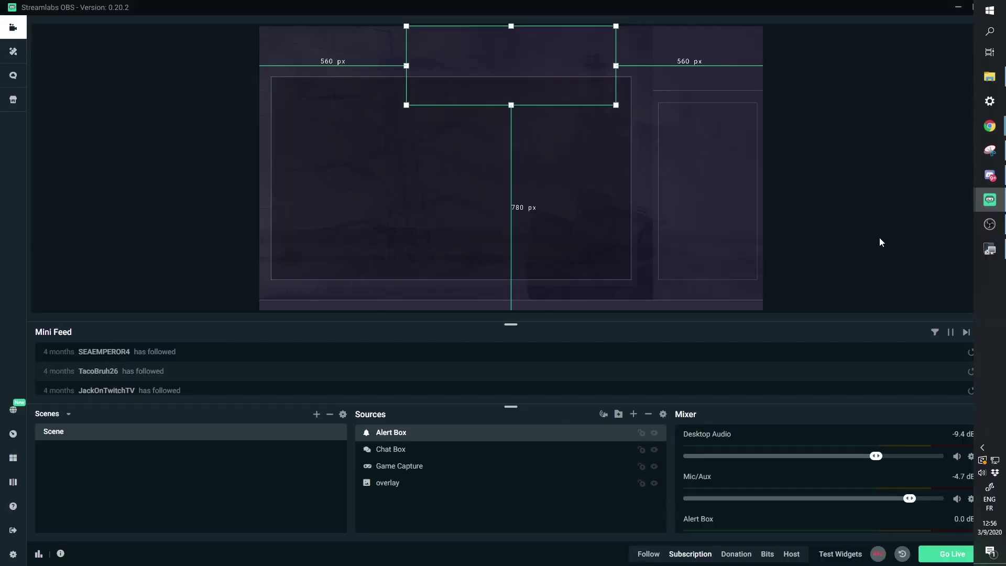
click(633, 415)
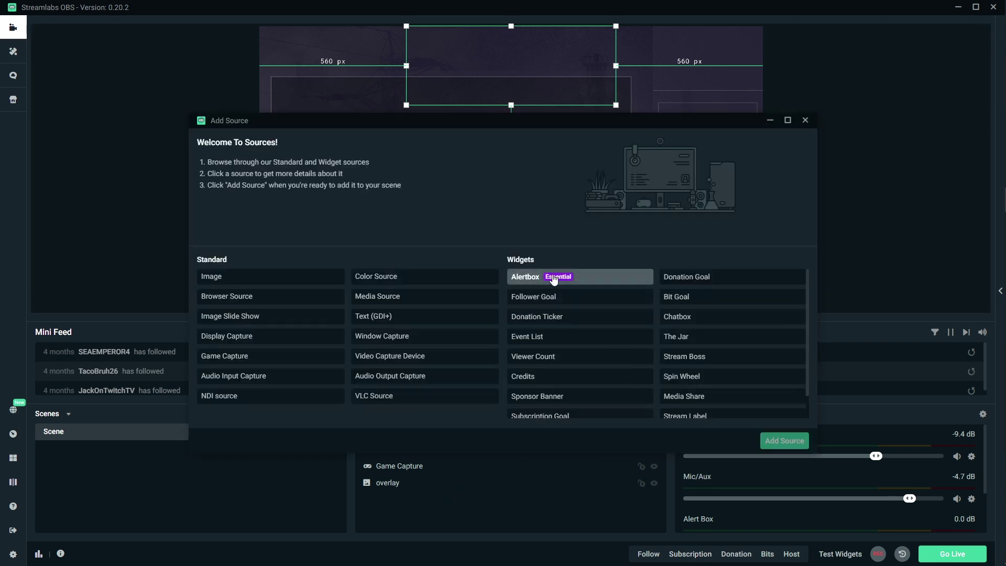
click(806, 121)
double_click(401, 429)
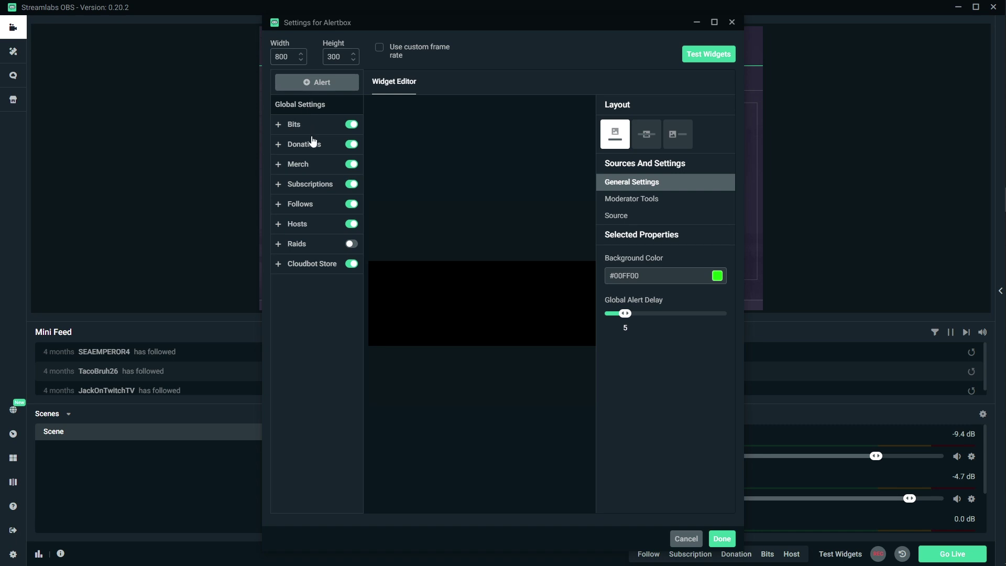
- Go to the Subscriptions Default alert and show its media: animated image, default sound, volume 50
click(306, 205)
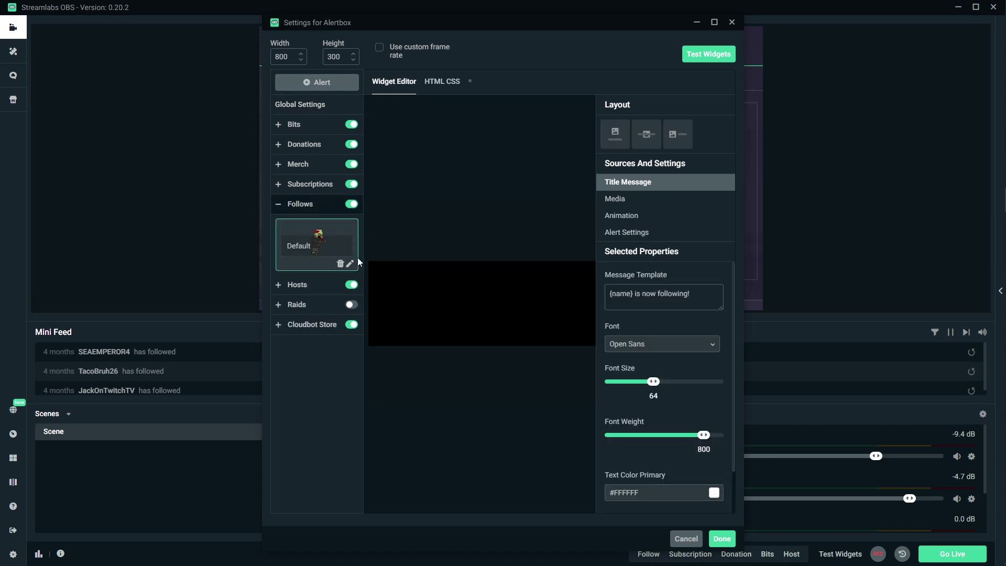
click(279, 184)
click(279, 185)
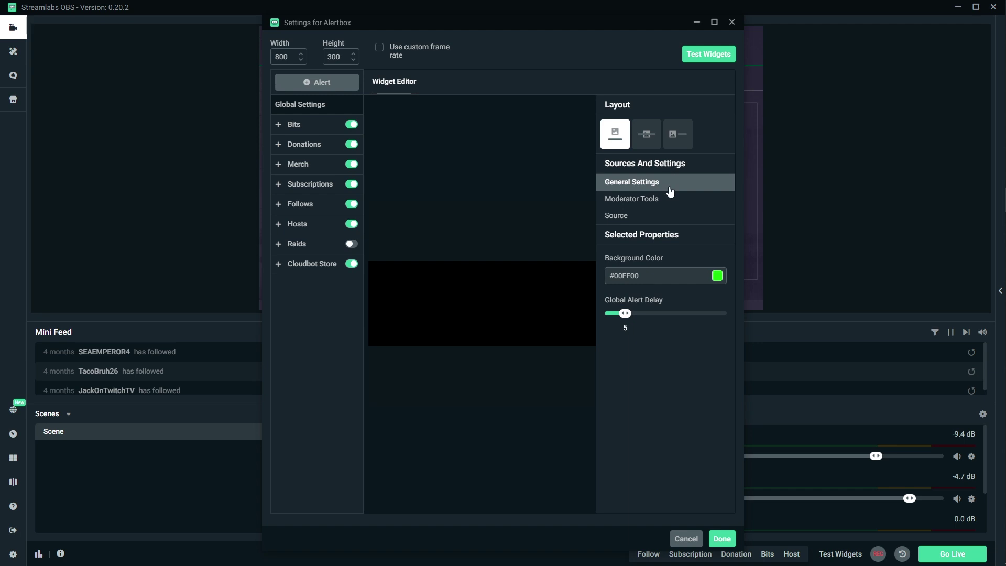
click(302, 187)
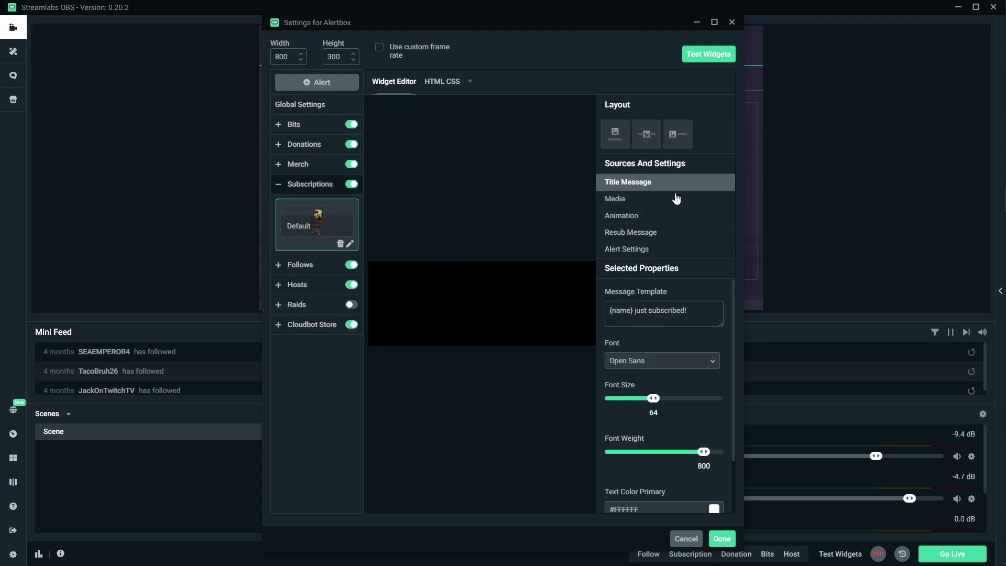
scroll(647, 423, down, 2)
scroll(646, 420, up, 2)
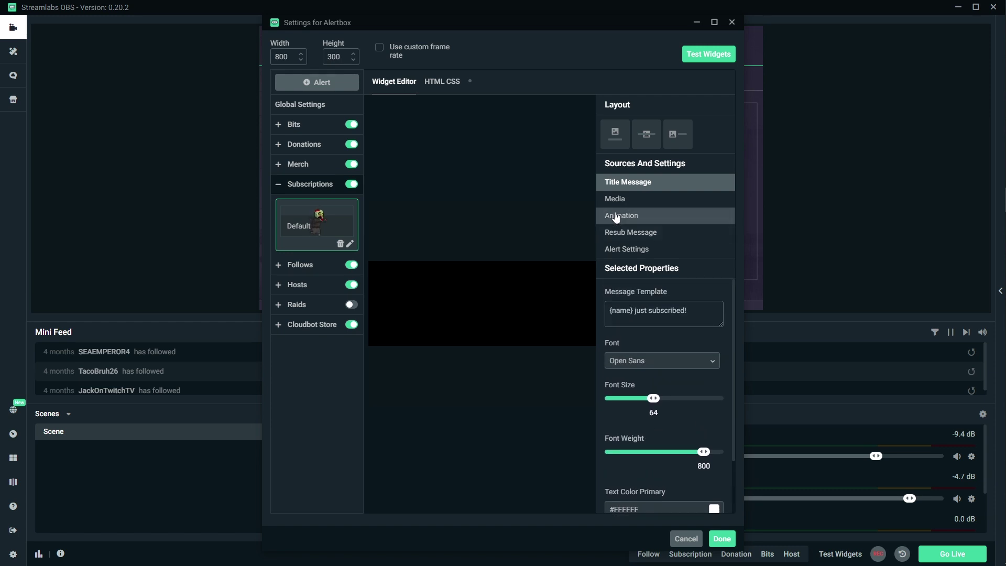
click(614, 199)
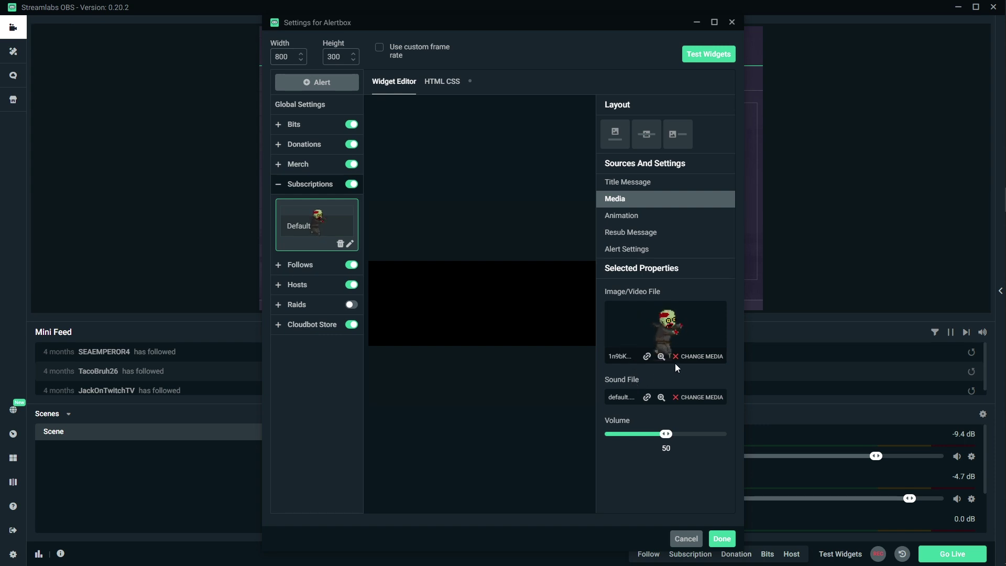
- Replace the subscription alert video with Subscriber.webm, check the resub message, and save the Alertbox settings
click(698, 356)
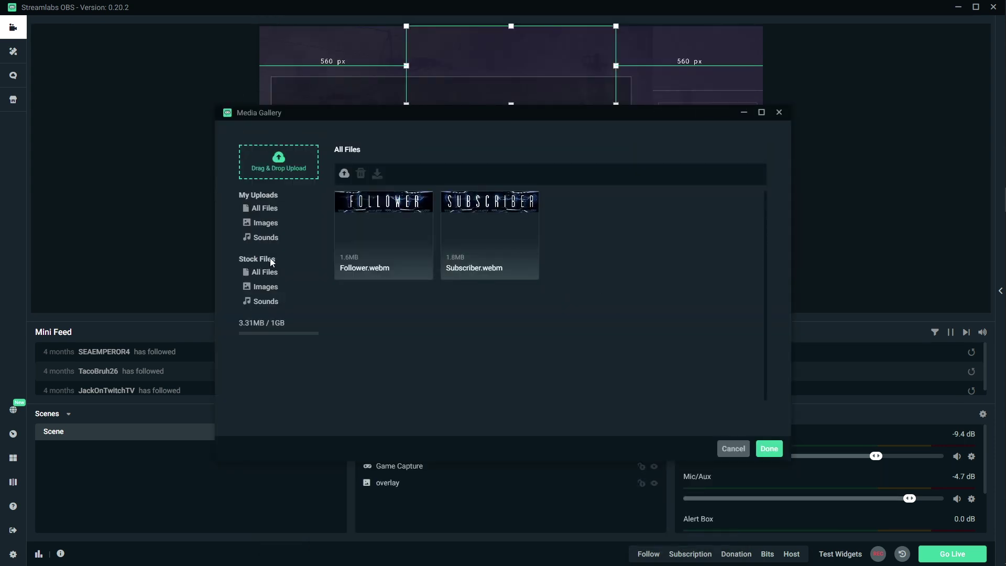
mouse_move(478, 210)
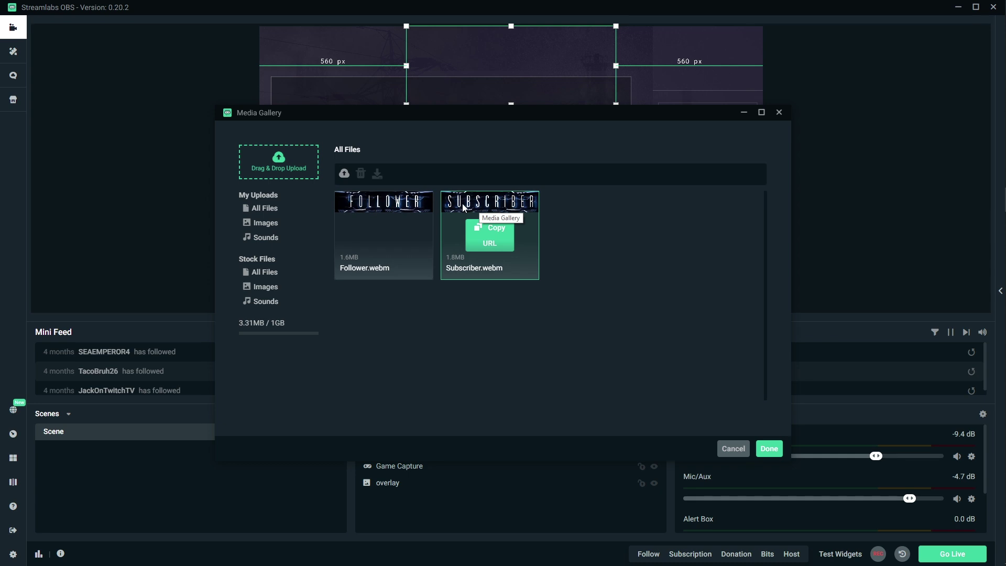
click(768, 448)
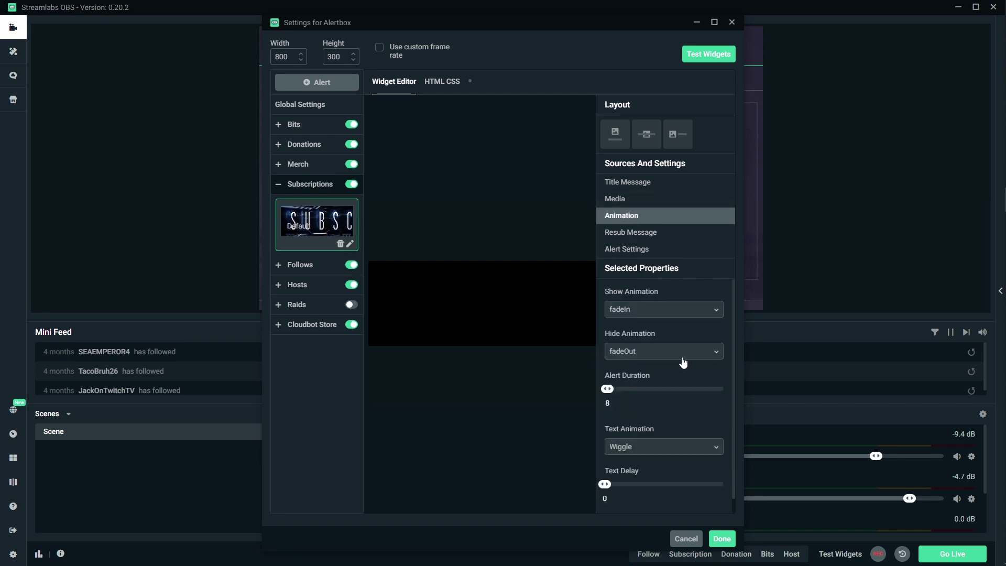
scroll(682, 363, down, 1)
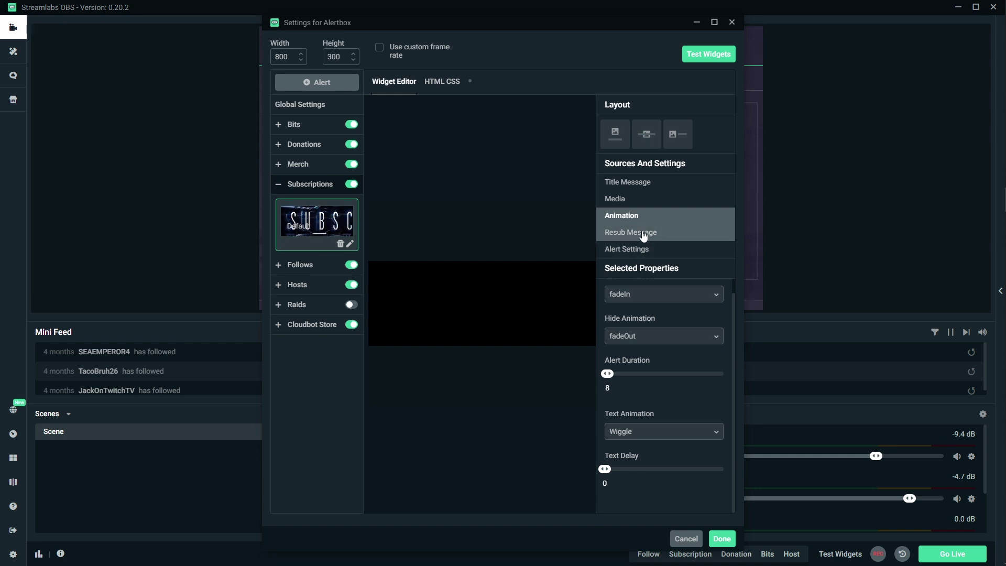
click(616, 234)
click(726, 541)
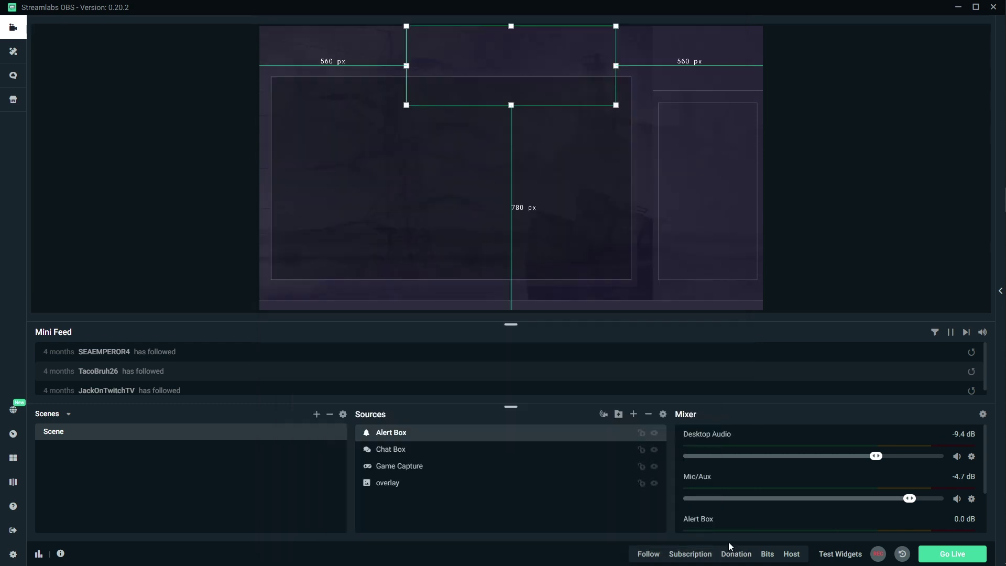
click(691, 554)
mouse_move(999, 244)
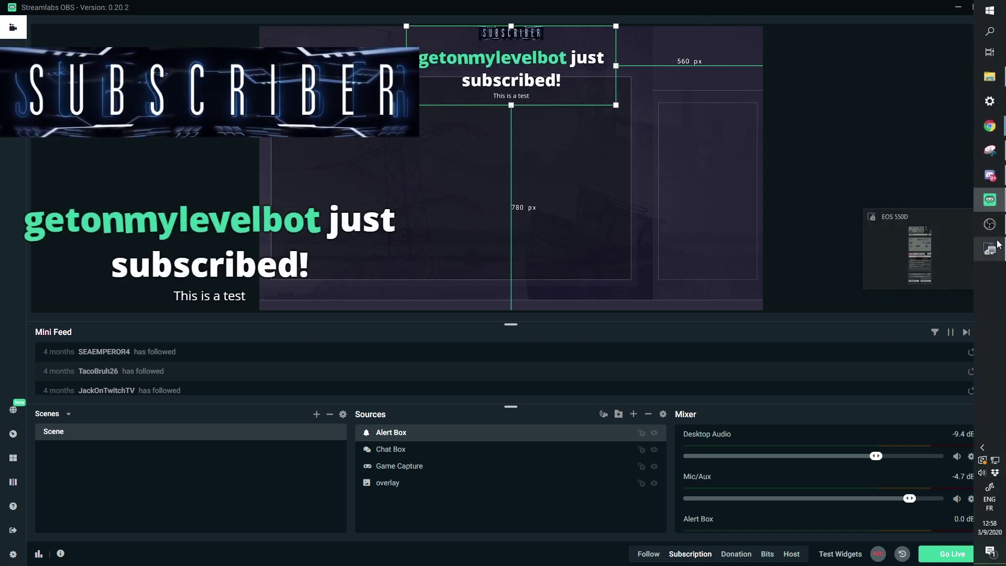